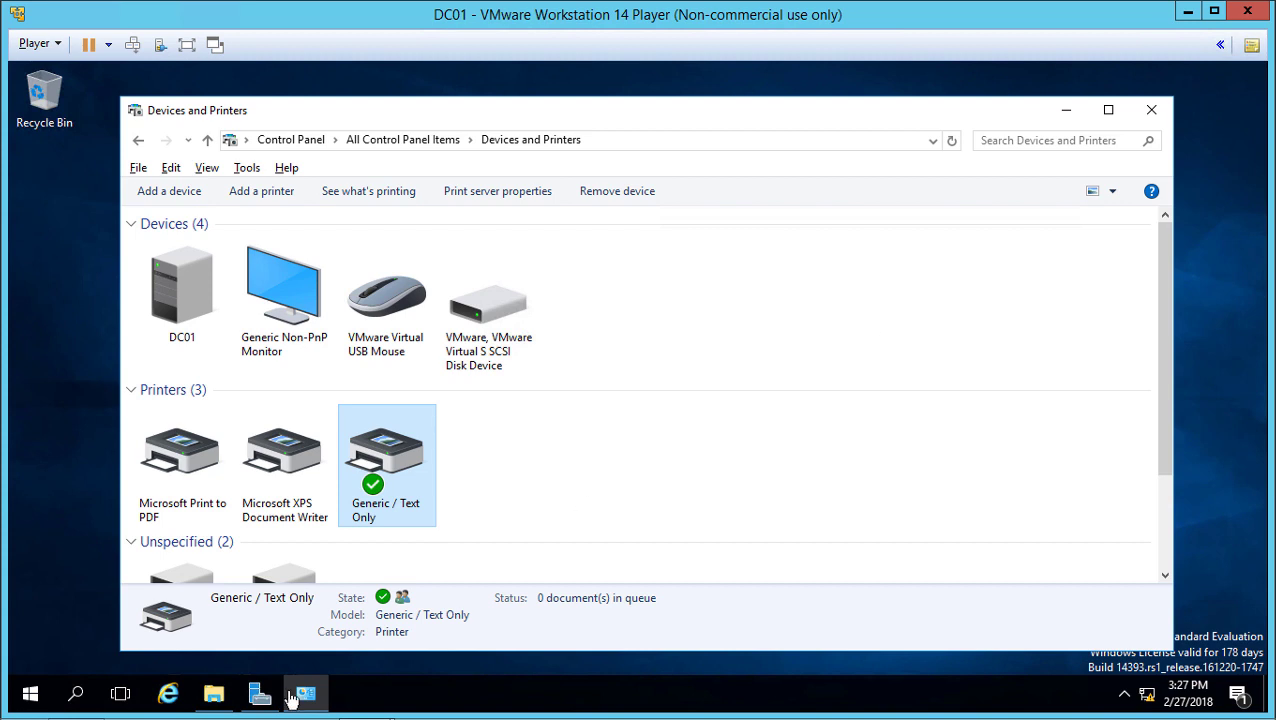
Start Add Roles and Features and select Print and Document Services with its required features.
{"action": "left_click", "coordinate": [259, 694]}
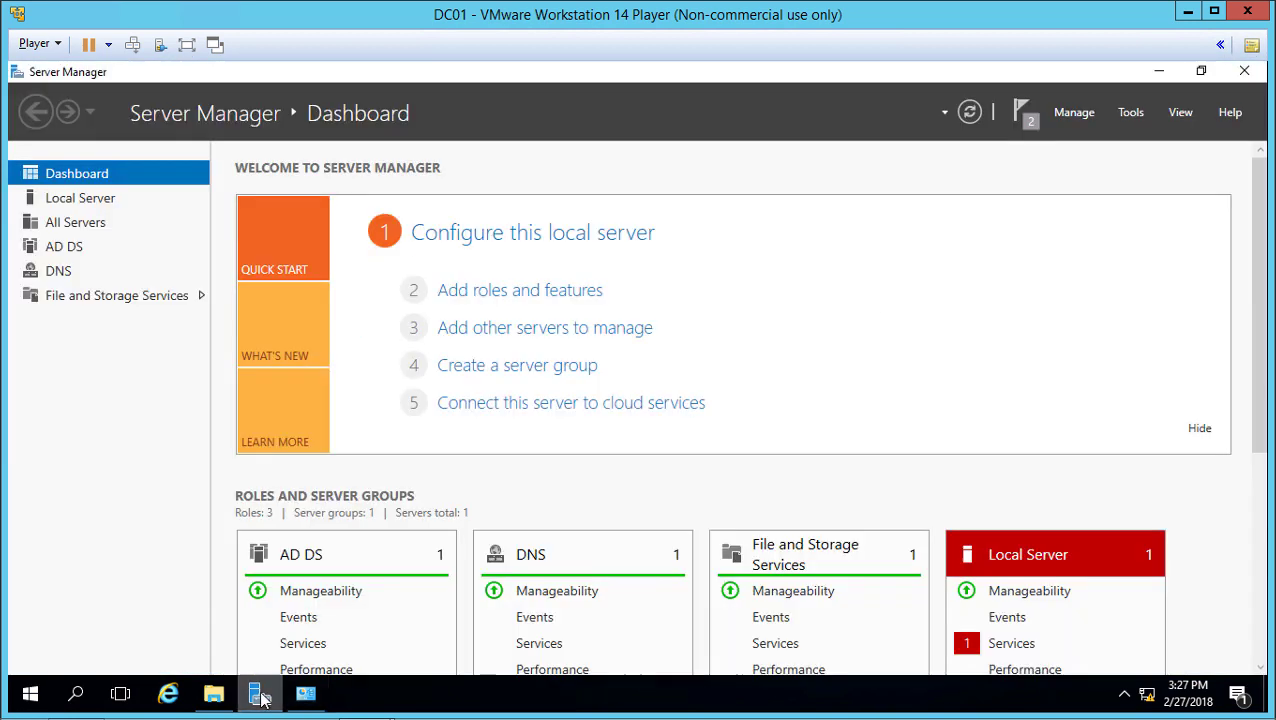
{"action": "left_click", "coordinate": [554, 291]}
{"action": "left_click", "coordinate": [783, 172]}
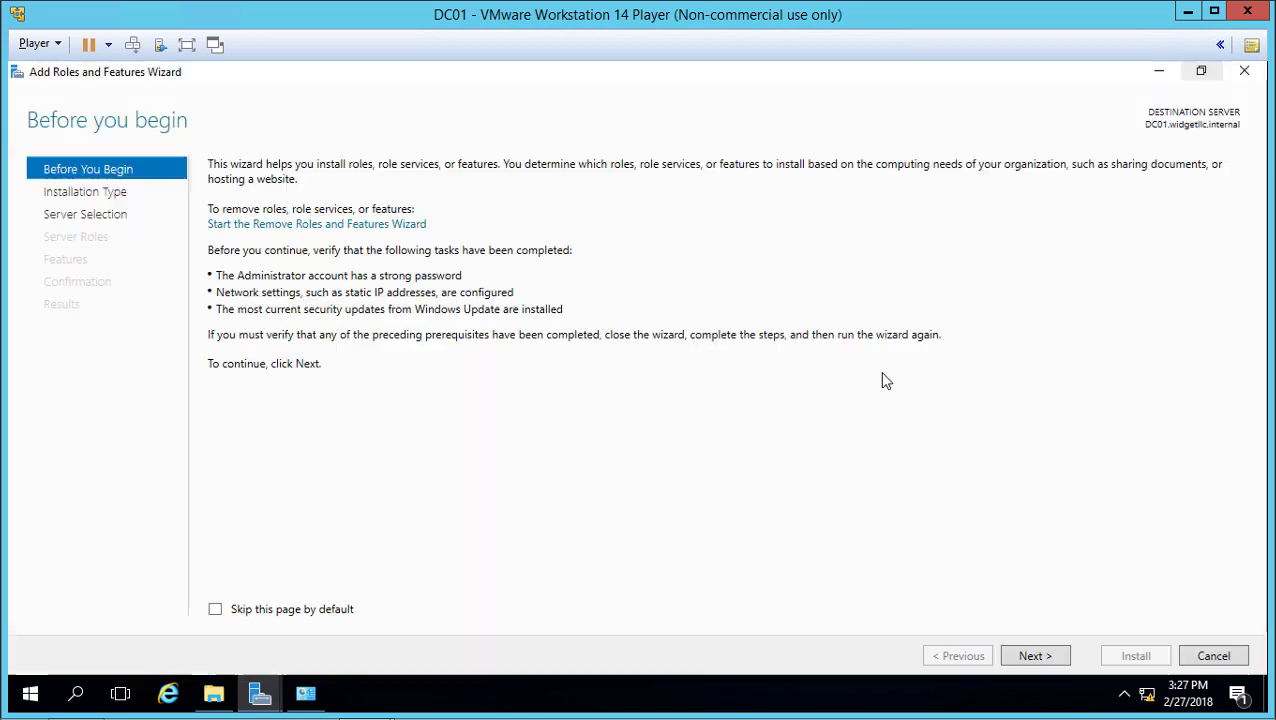
{"action": "left_click", "coordinate": [1038, 656]}
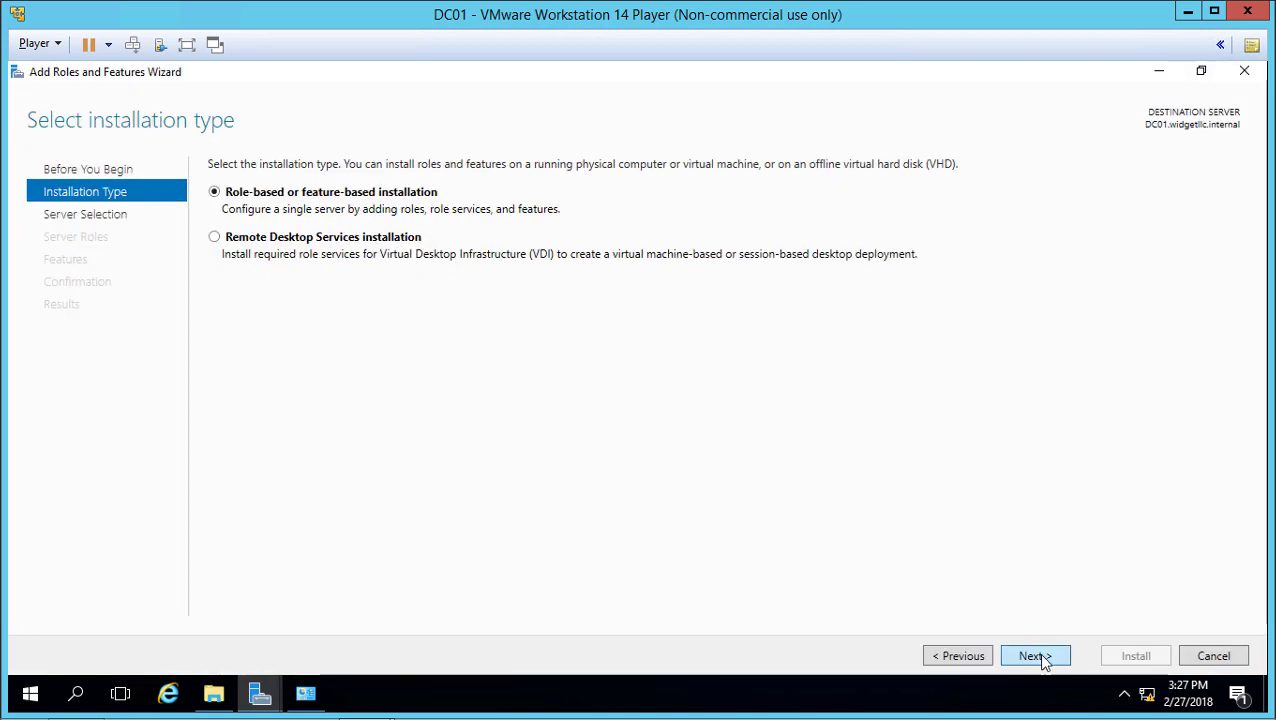
{"action": "left_click", "coordinate": [1038, 656]}
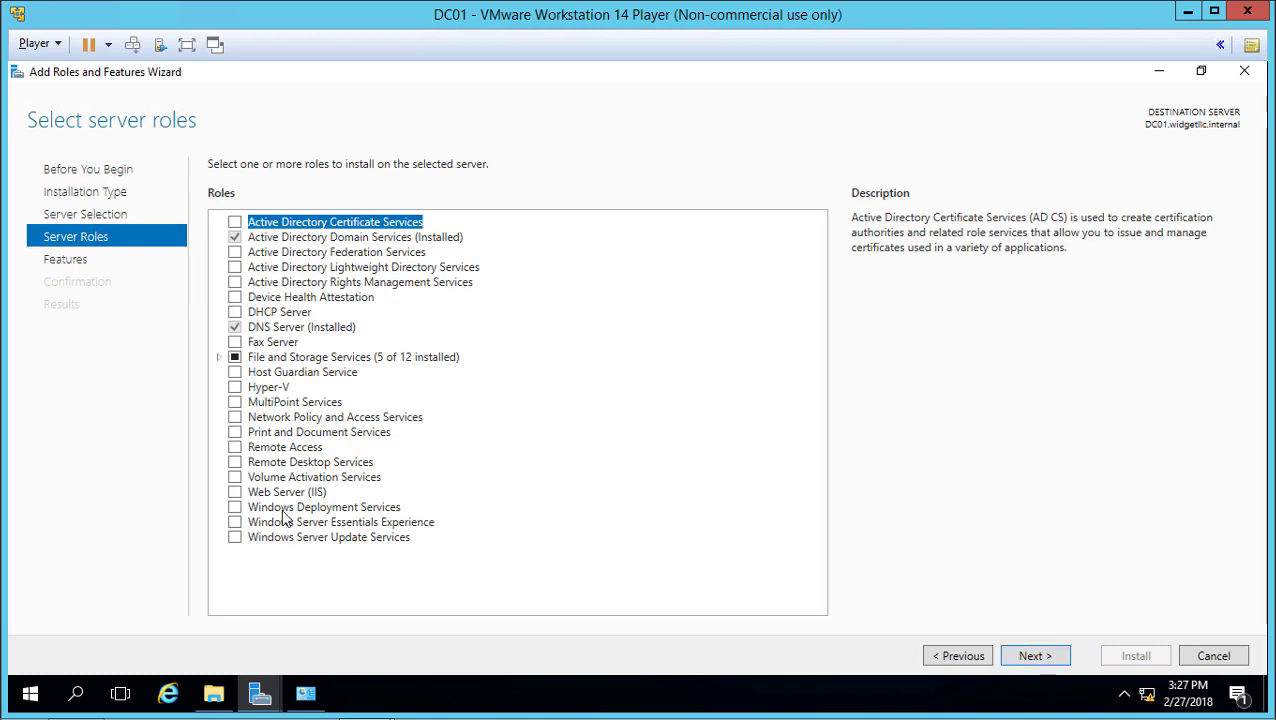
{"action": "left_click", "coordinate": [235, 432]}
{"action": "left_click", "coordinate": [670, 545]}
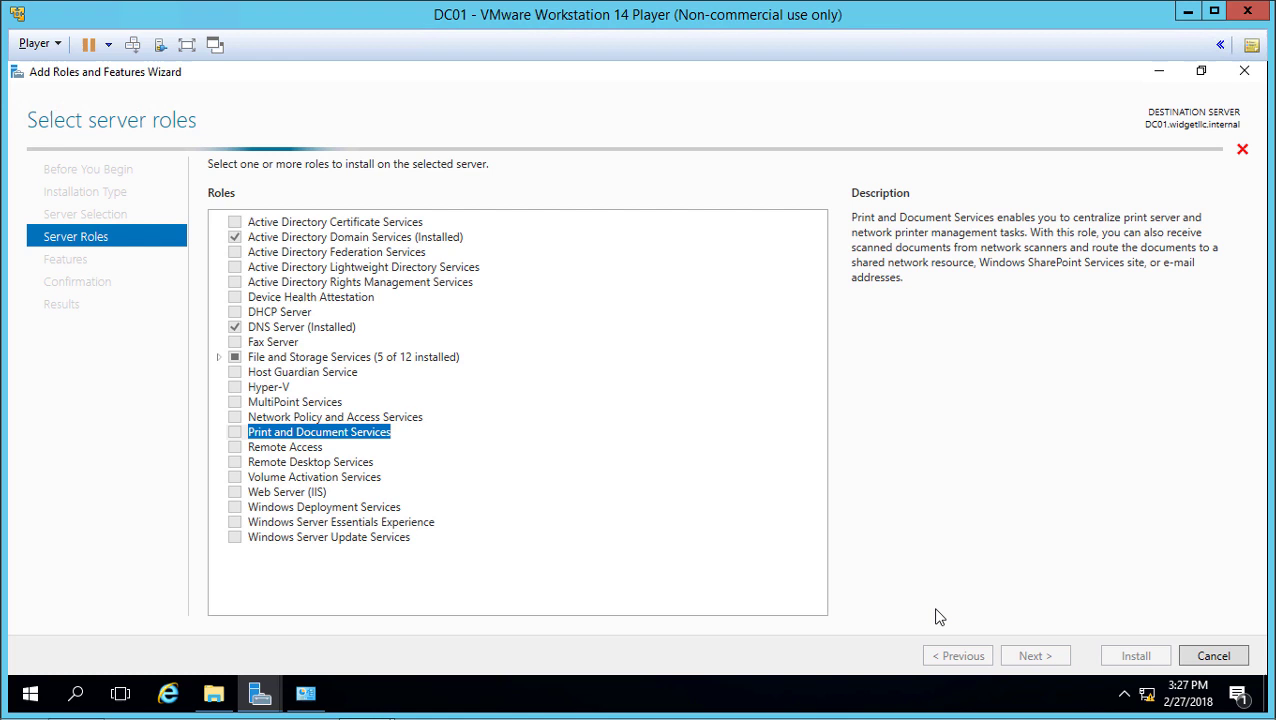
Keep the Print Server role service, install it, and close the finished wizard.
{"action": "left_click", "coordinate": [1030, 656]}
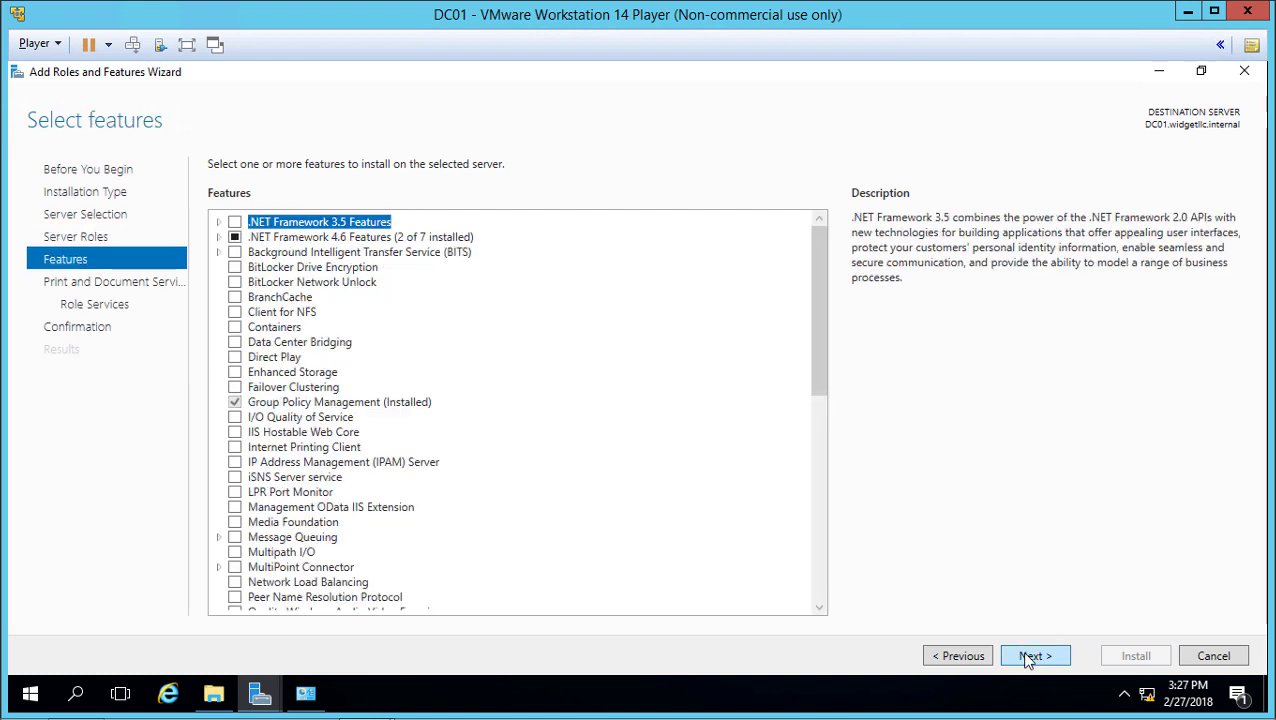
{"action": "left_click", "coordinate": [1030, 656]}
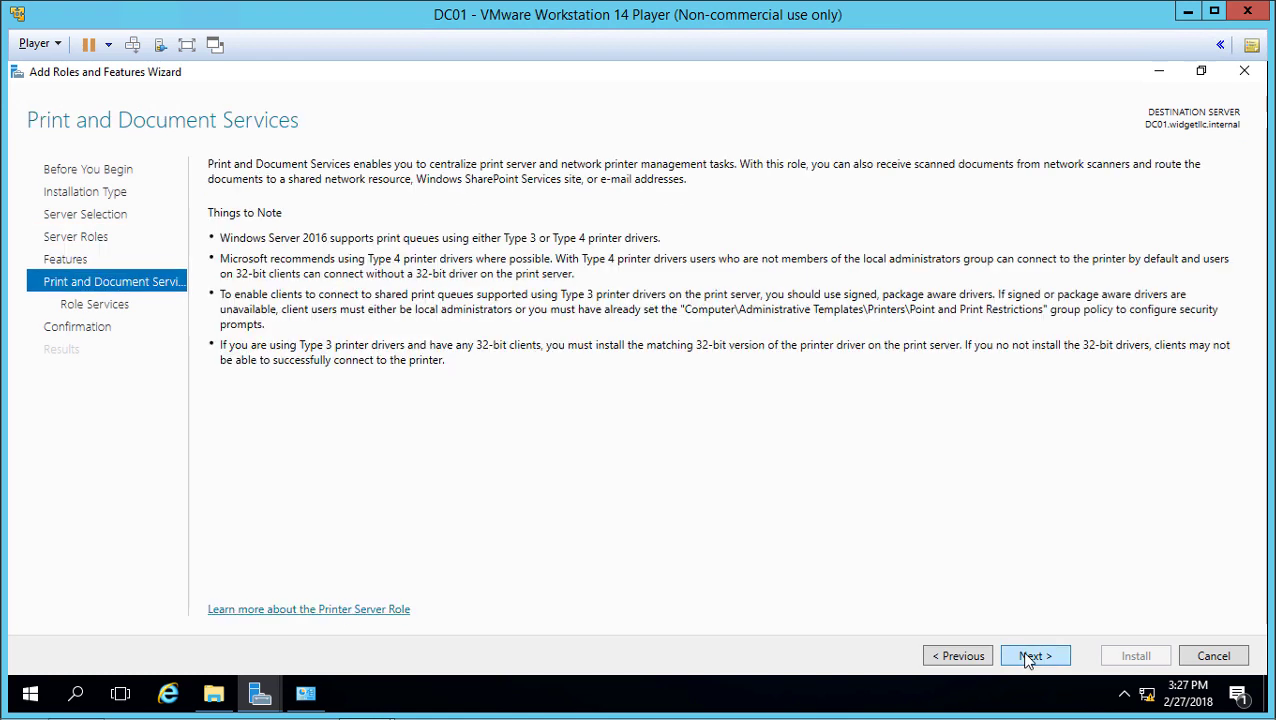
{"action": "left_click", "coordinate": [1030, 656]}
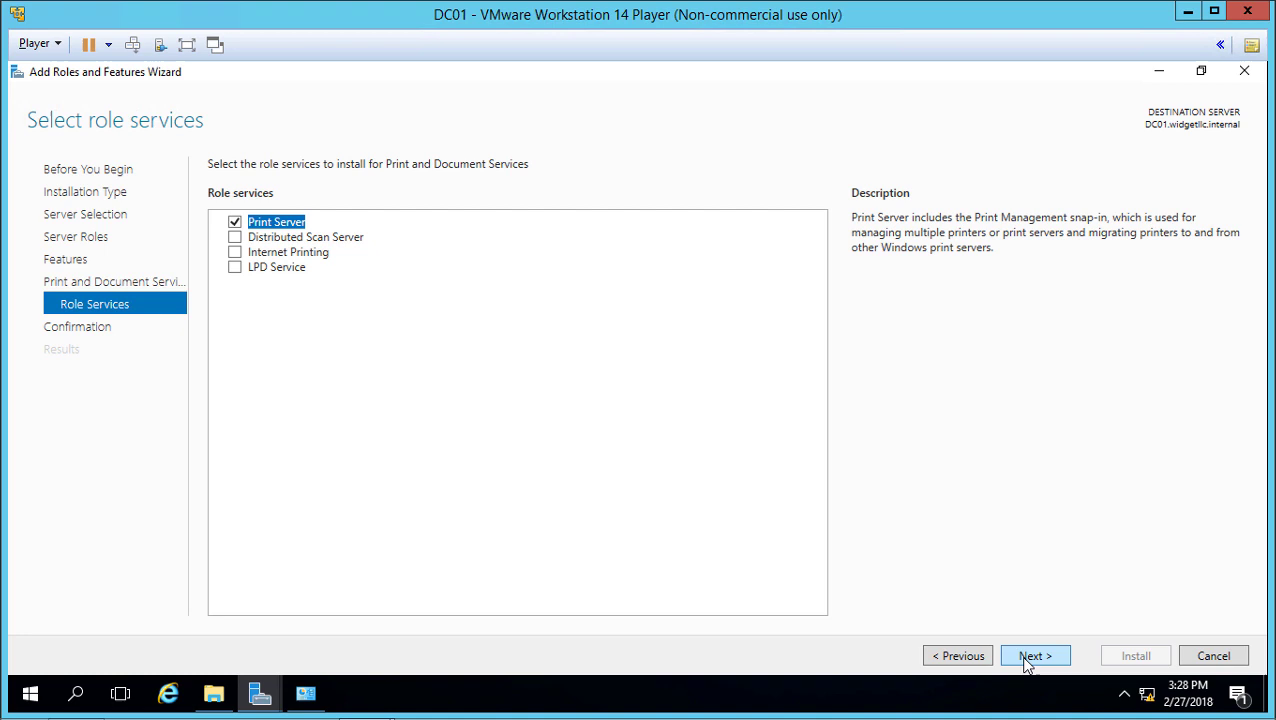
{"action": "left_click", "coordinate": [1028, 658]}
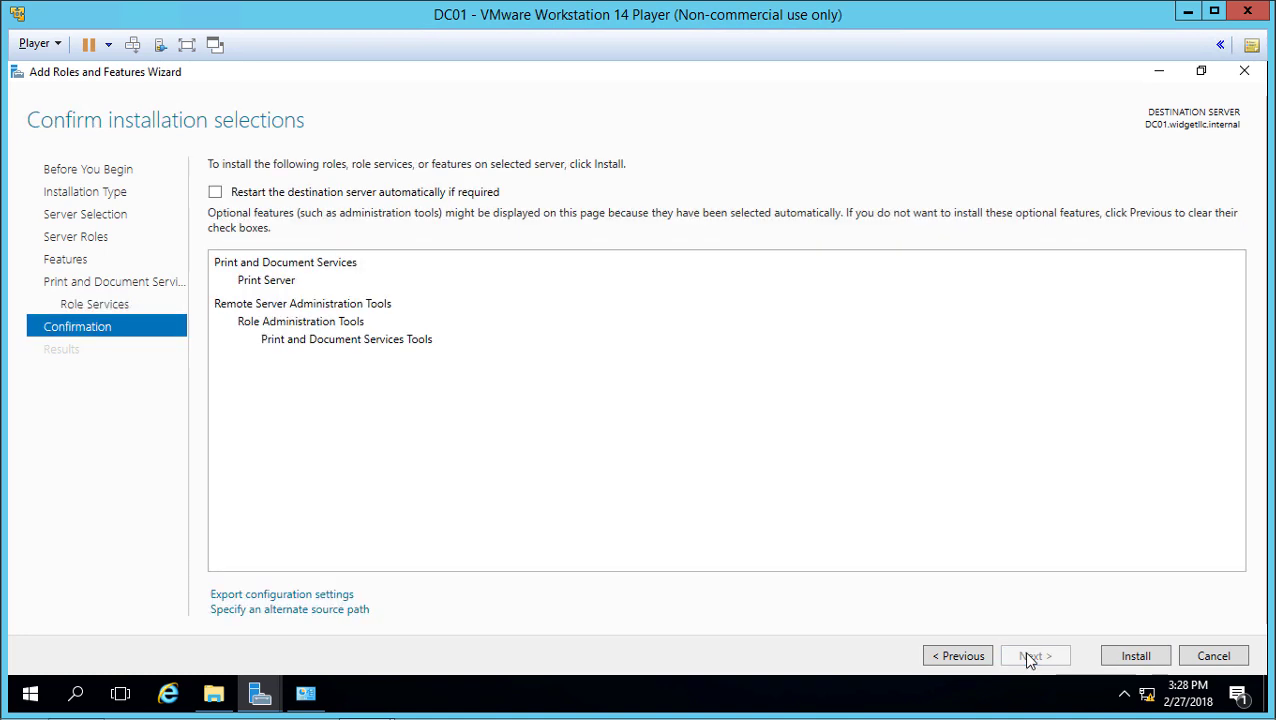
{"action": "left_click", "coordinate": [1137, 660]}
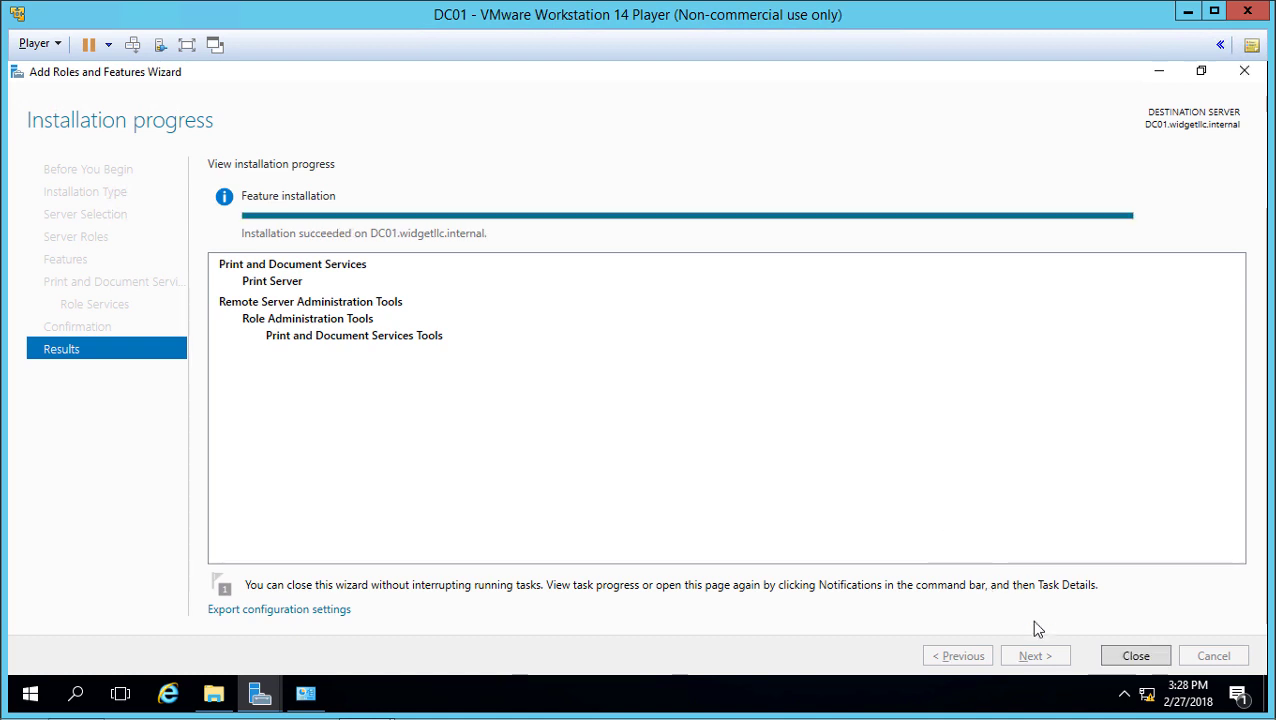
{"action": "left_click", "coordinate": [1136, 656]}
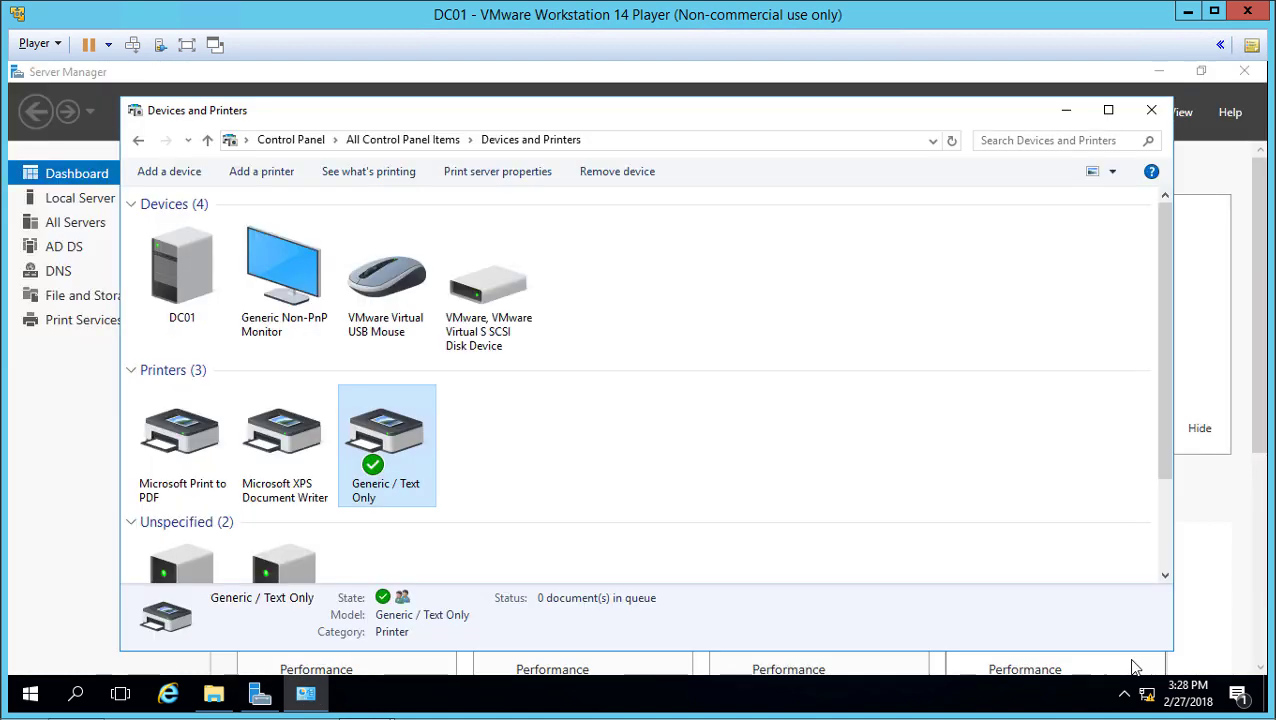
Minimize Devices and Printers and launch Print Management from Server Manager's Tools menu.
{"action": "left_click", "coordinate": [1064, 110]}
{"action": "left_click", "coordinate": [1131, 113]}
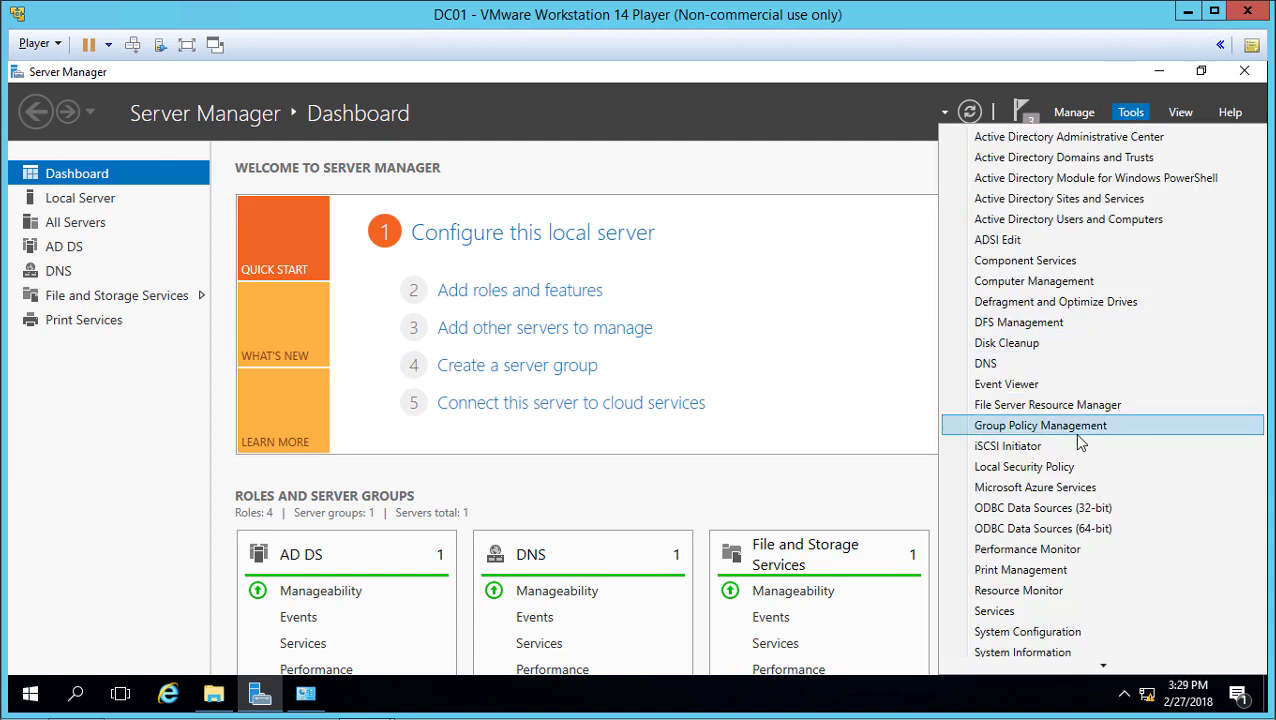
{"action": "left_click", "coordinate": [1055, 570]}
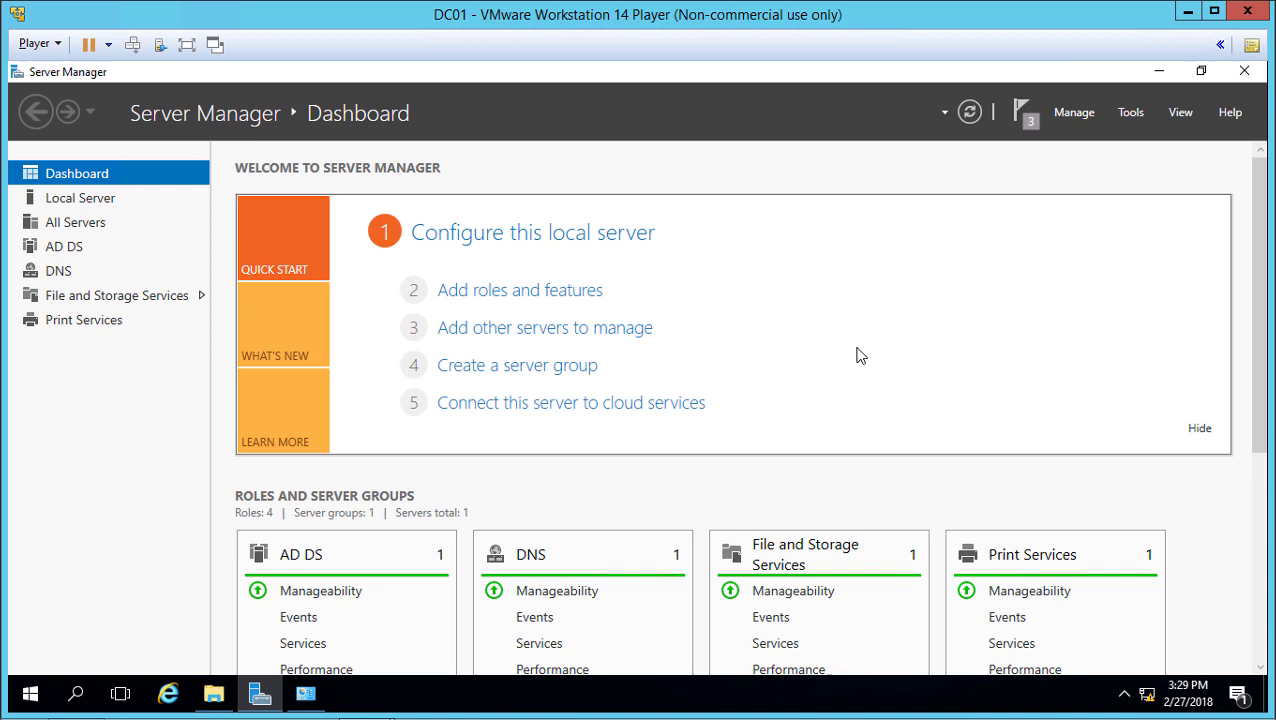
Maximize Print Management and view All Printers, All Drivers, Printers Not Ready and Printers With Jobs.
{"action": "left_click", "coordinate": [983, 72]}
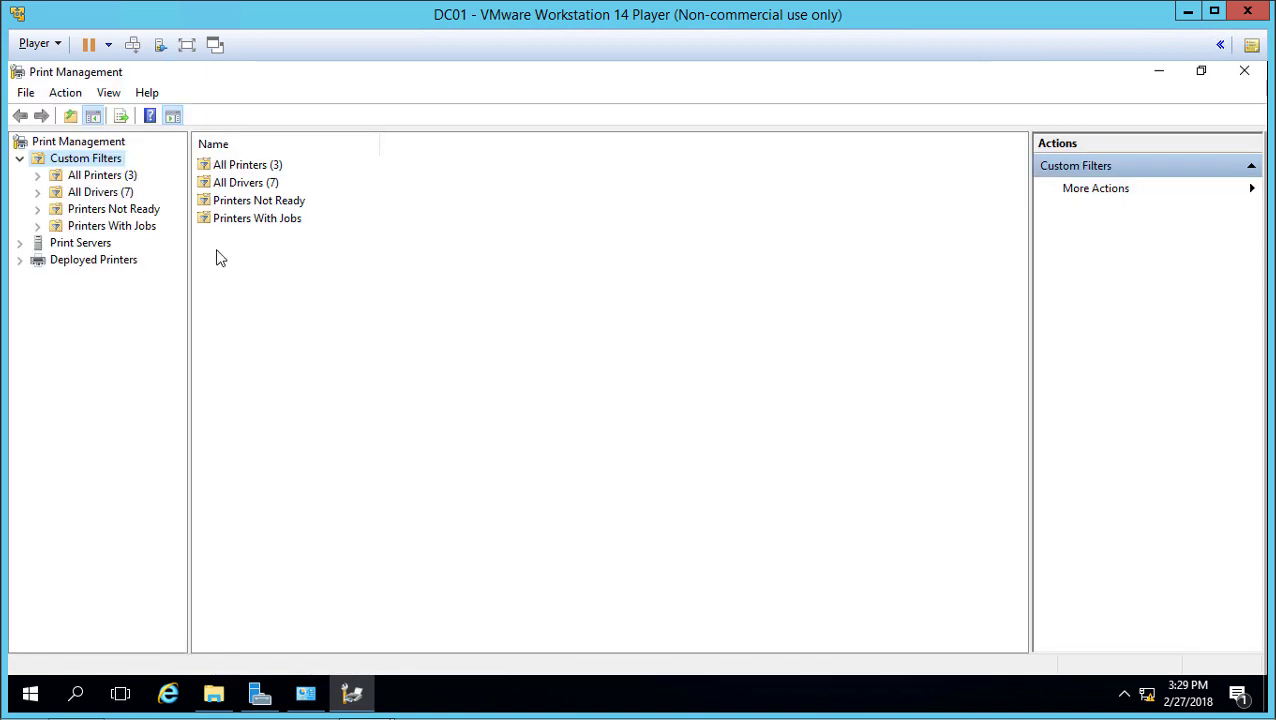
{"action": "double_click", "coordinate": [247, 167]}
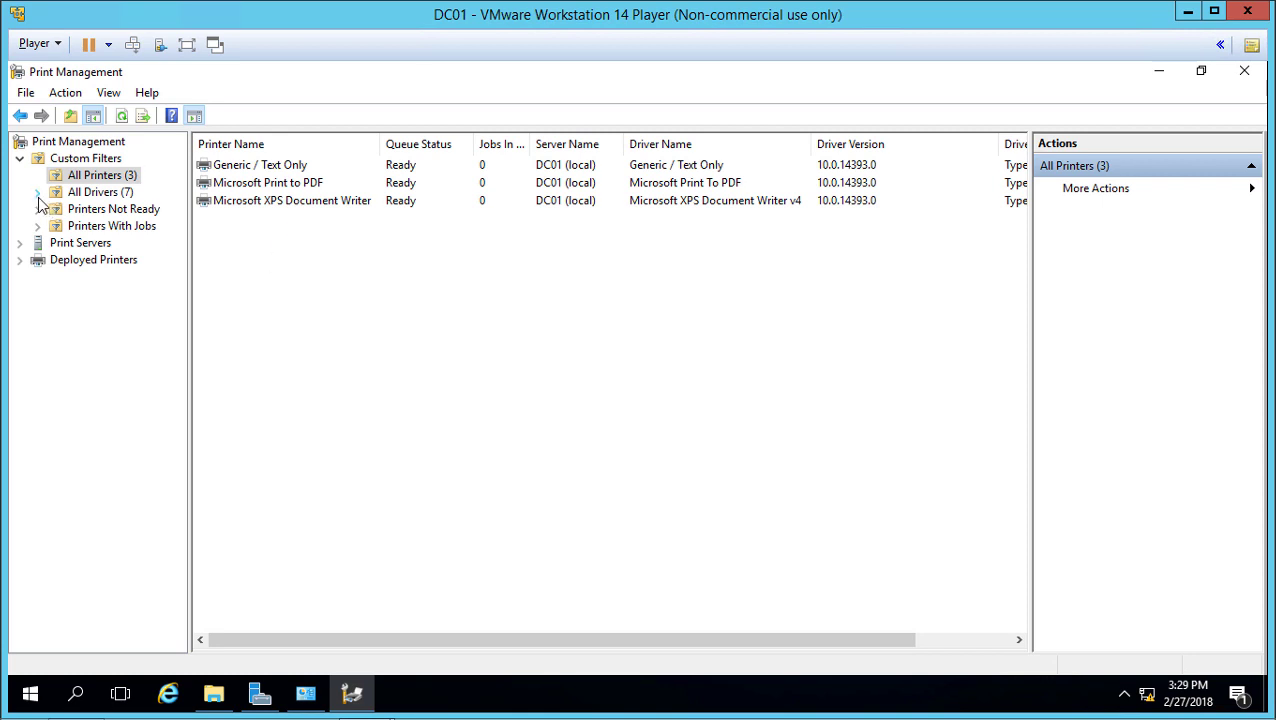
{"action": "left_click", "coordinate": [92, 193]}
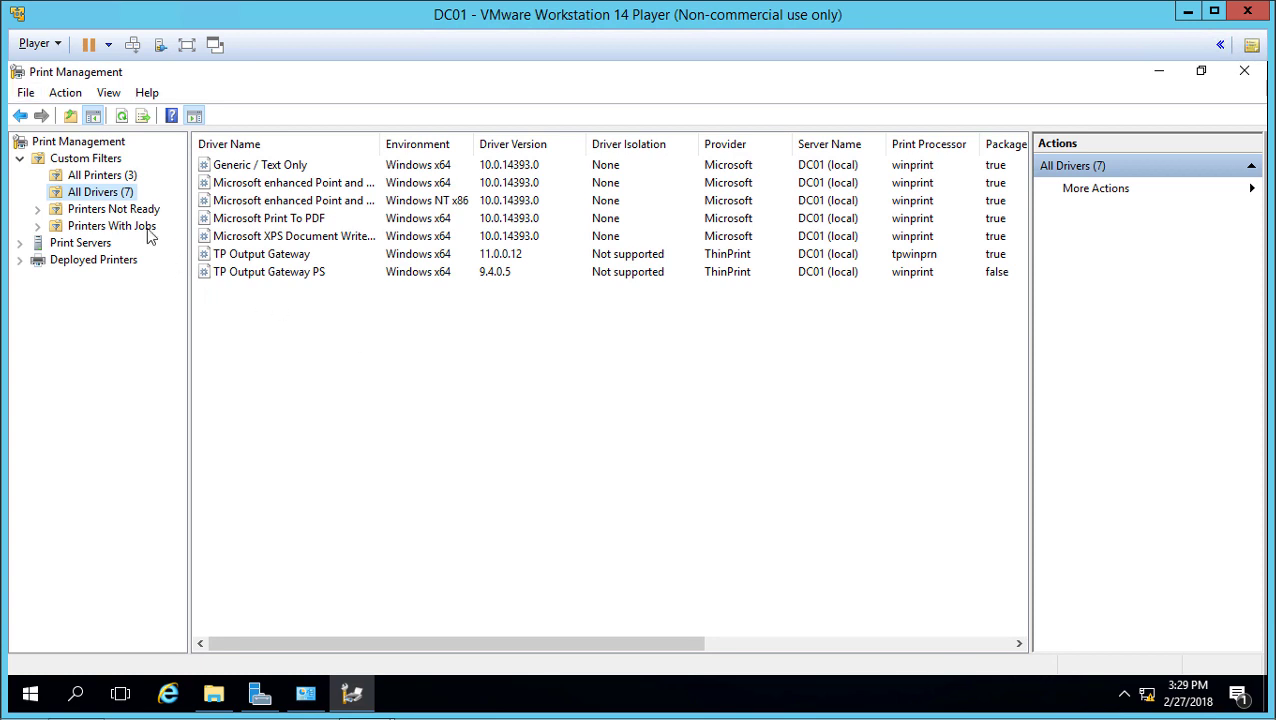
{"action": "left_click", "coordinate": [130, 215]}
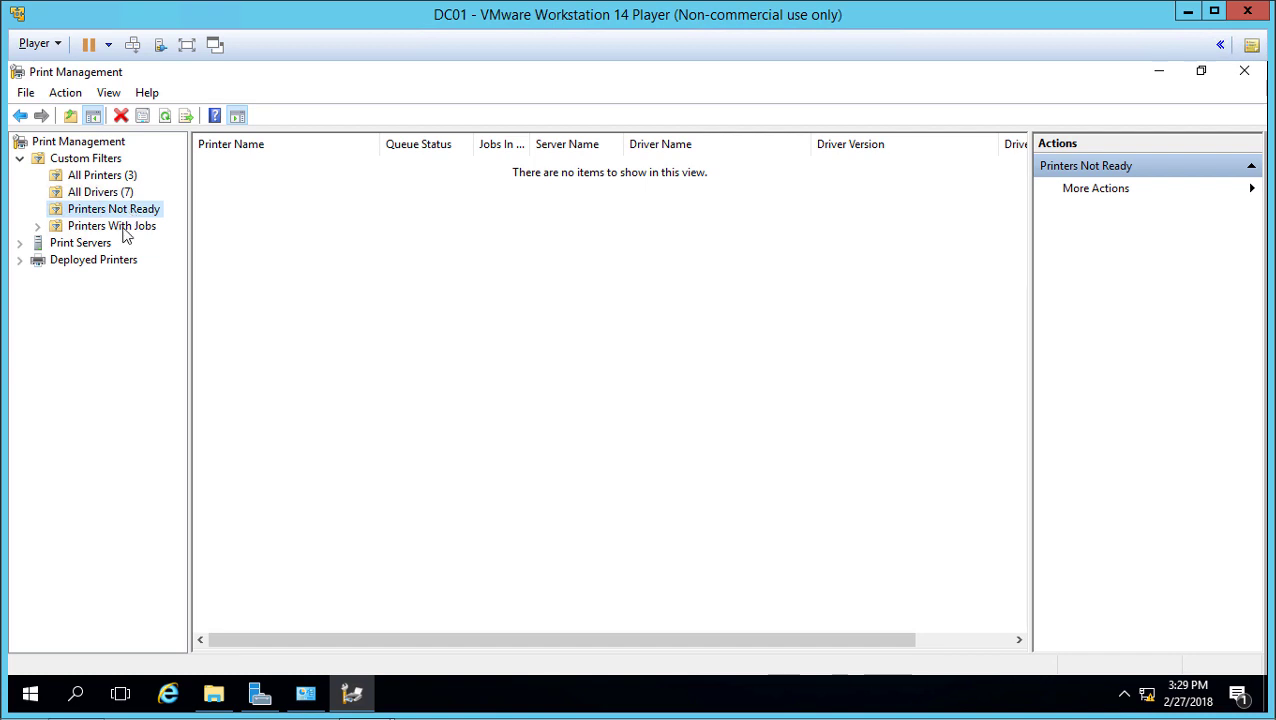
{"action": "left_click", "coordinate": [124, 231]}
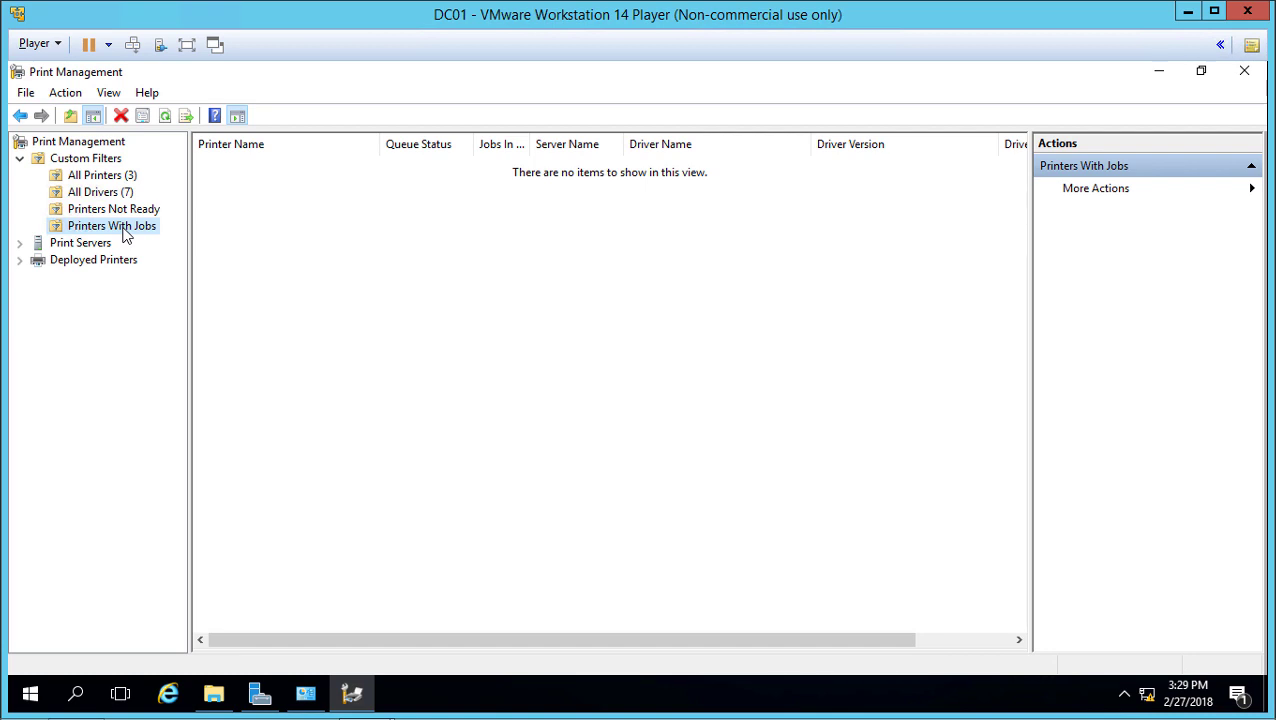
Expand Print Servers > DC01 (local) and browse its Drivers and Forms, ending on Drivers.
{"action": "left_click", "coordinate": [19, 243]}
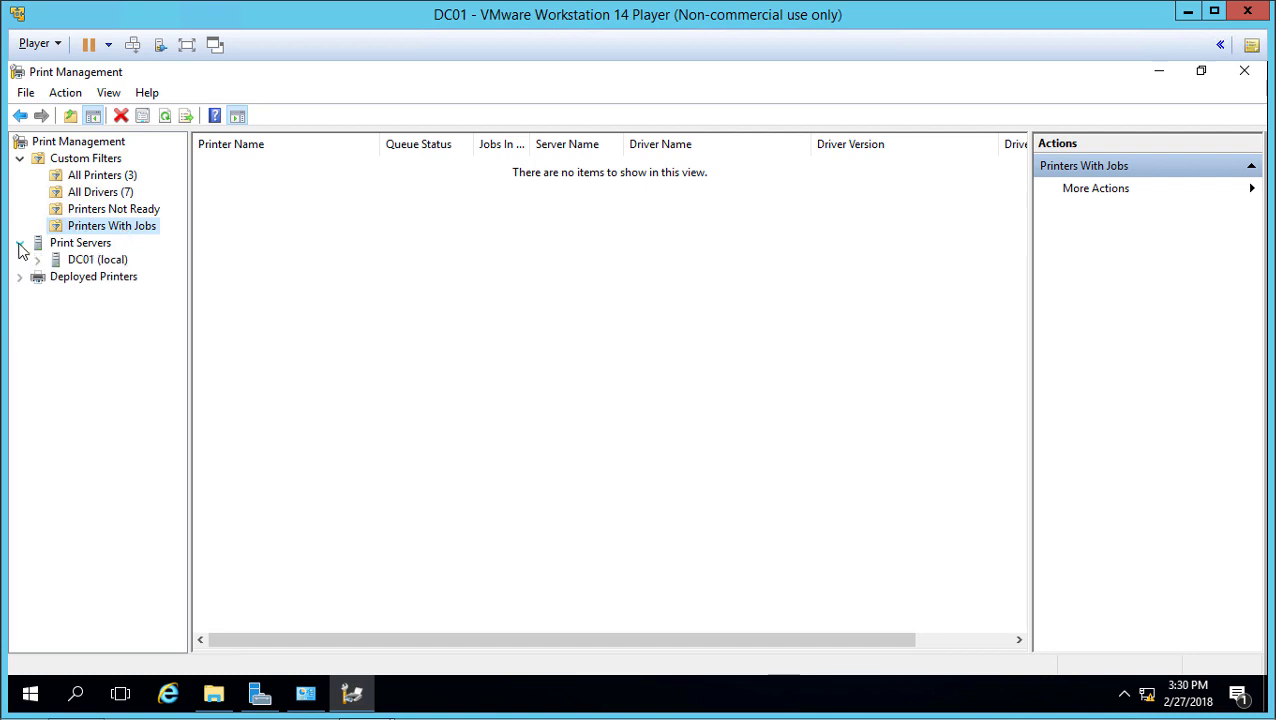
{"action": "double_click", "coordinate": [96, 262]}
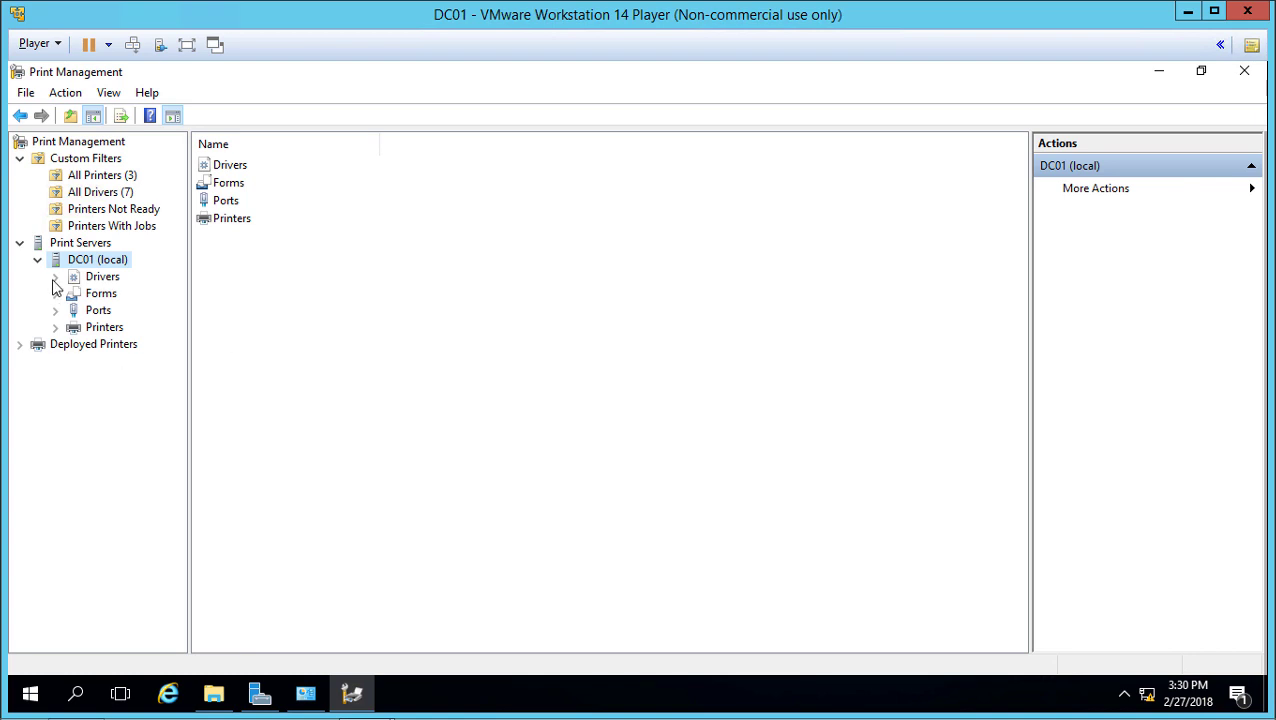
{"action": "left_click", "coordinate": [103, 277]}
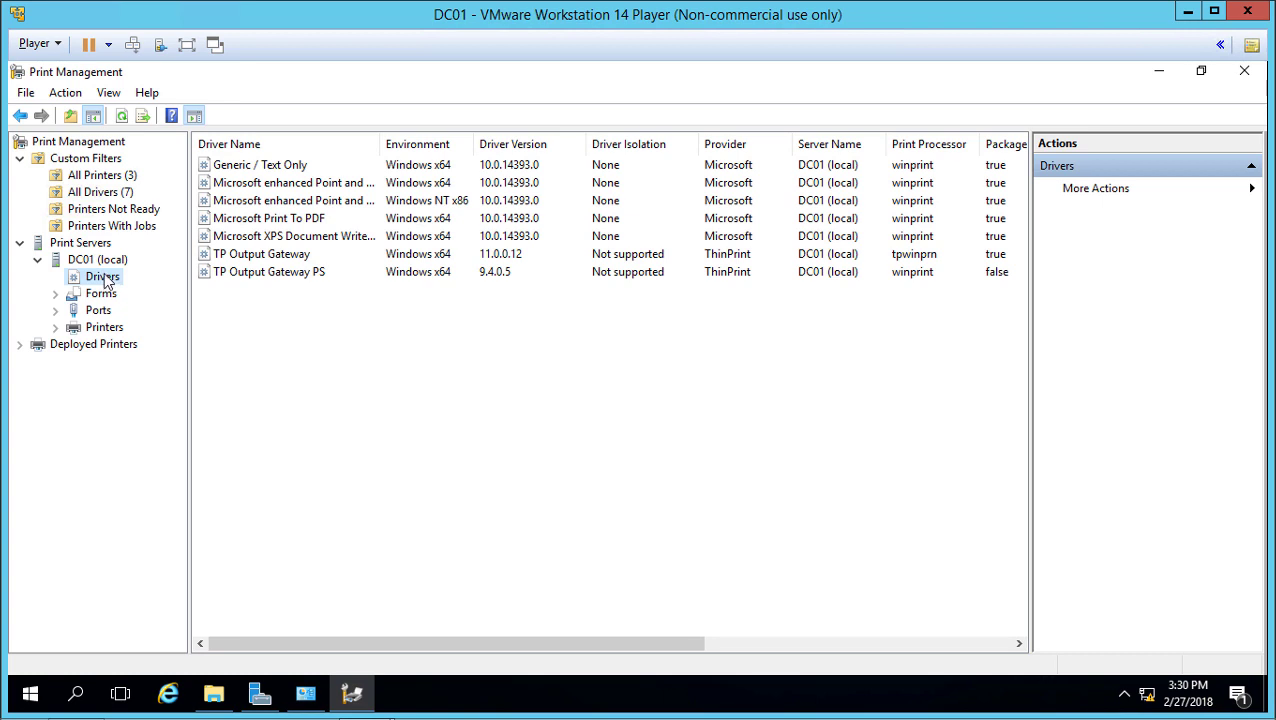
{"action": "left_click", "coordinate": [106, 162]}
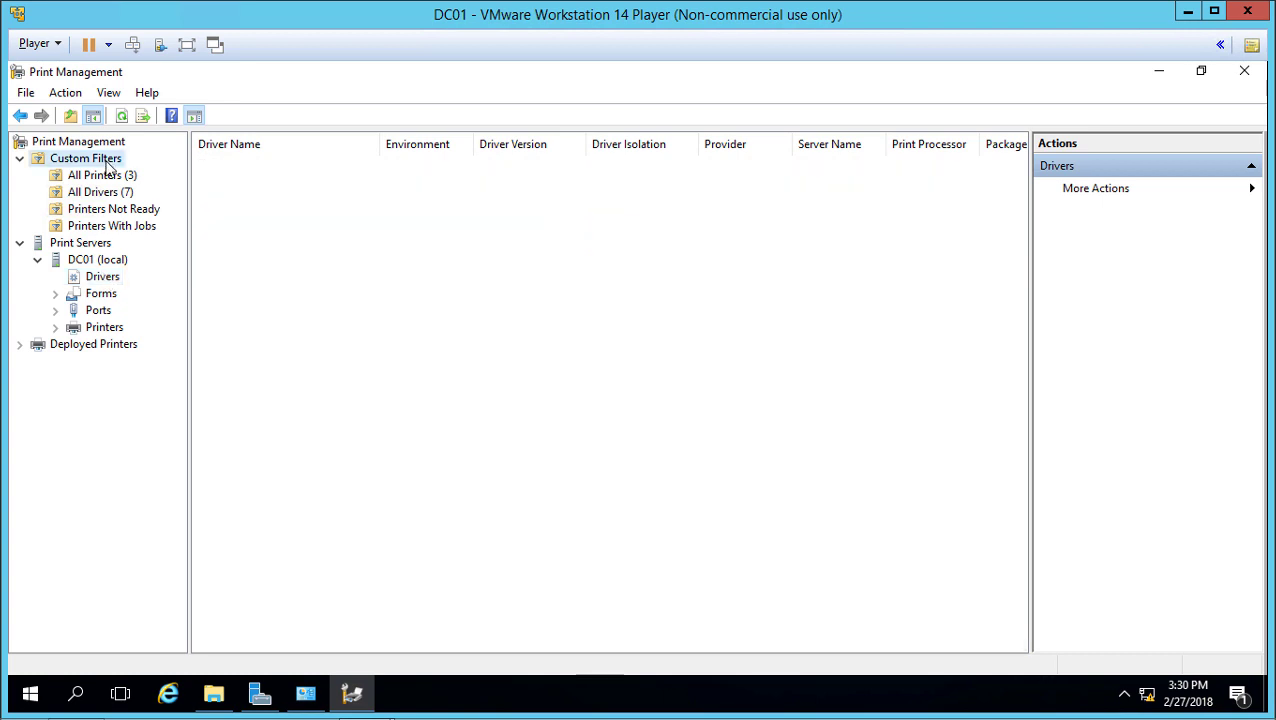
{"action": "left_click", "coordinate": [103, 262]}
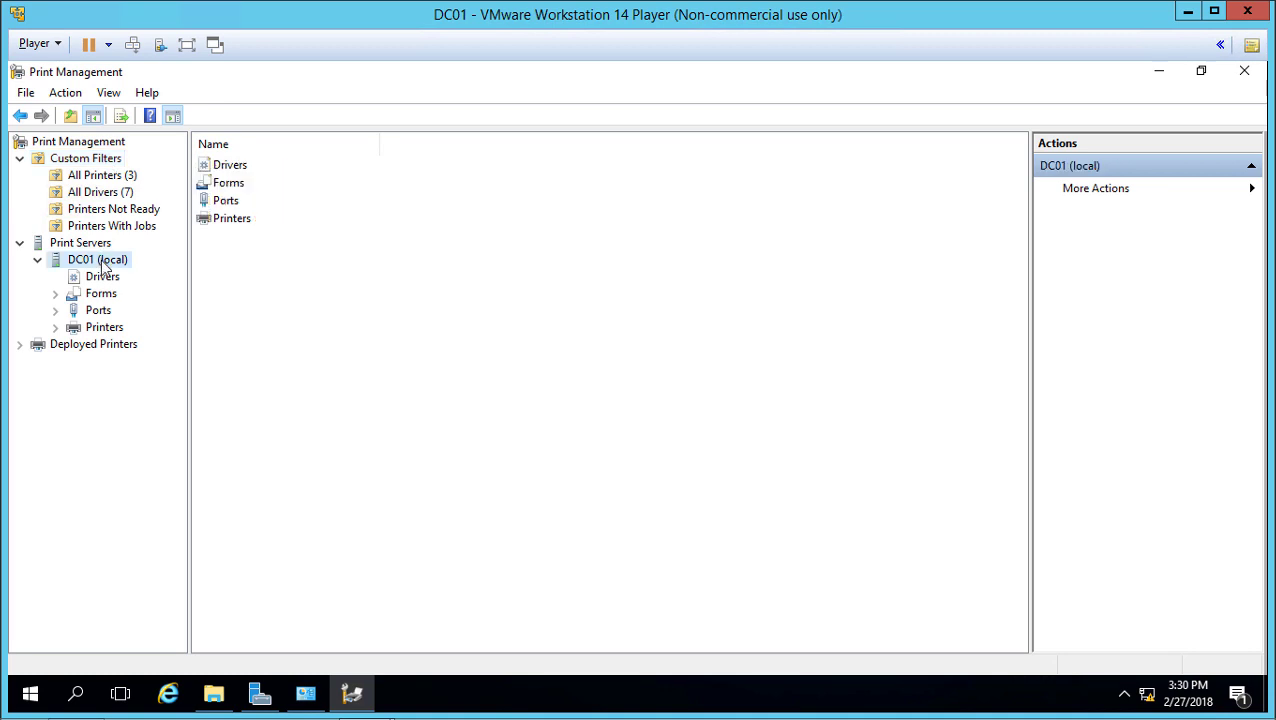
{"action": "left_click", "coordinate": [103, 281]}
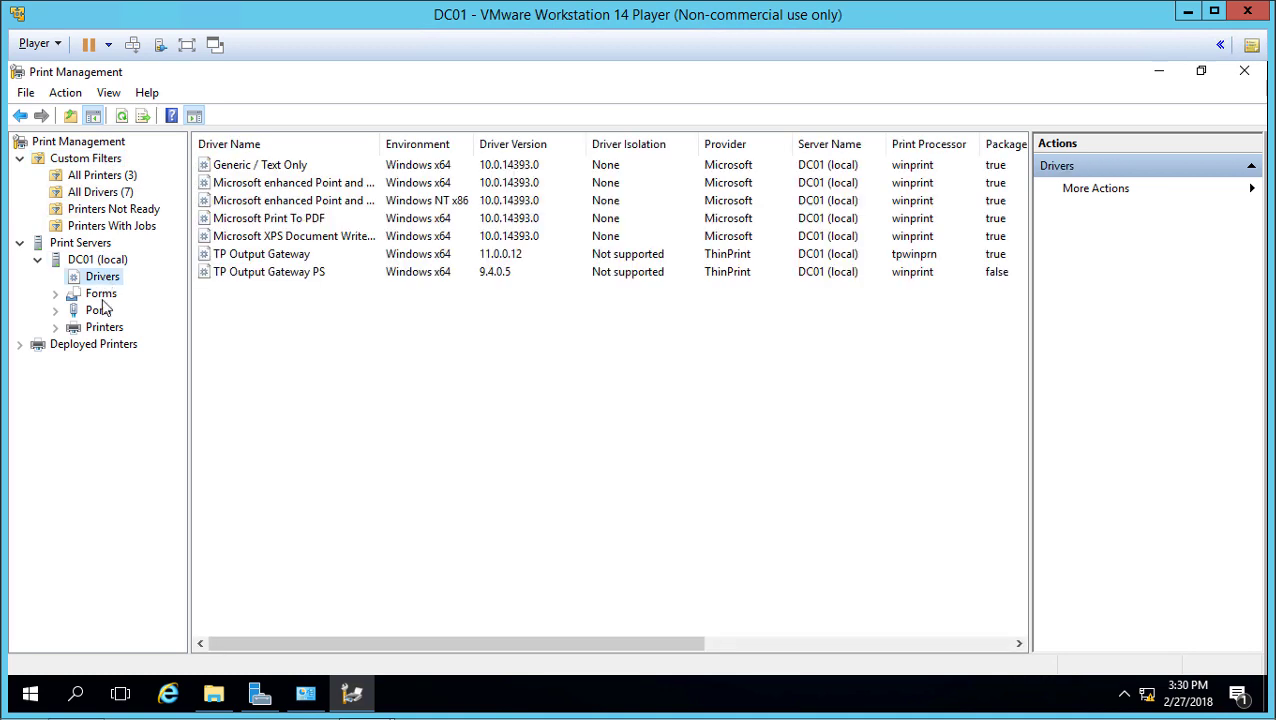
{"action": "left_click", "coordinate": [103, 295]}
{"action": "left_click", "coordinate": [103, 278]}
Select Forms under DC01 (local) and expand More Actions in the Actions pane.
{"action": "left_click", "coordinate": [101, 294]}
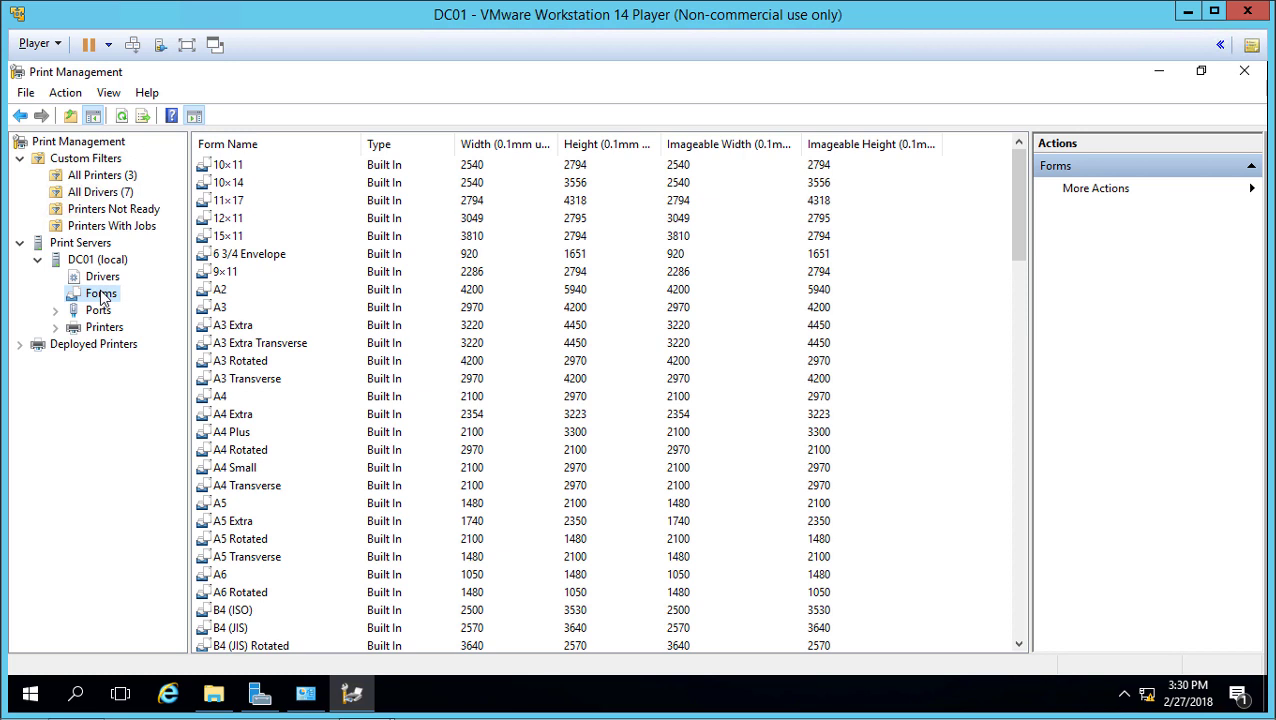
{"action": "key", "text": "alt"}
{"action": "left_click", "coordinate": [1115, 189]}
Bring up Manage Forms for DC01, cancel without creating a form, then list DC01's ports.
{"action": "left_click", "coordinate": [1135, 192]}
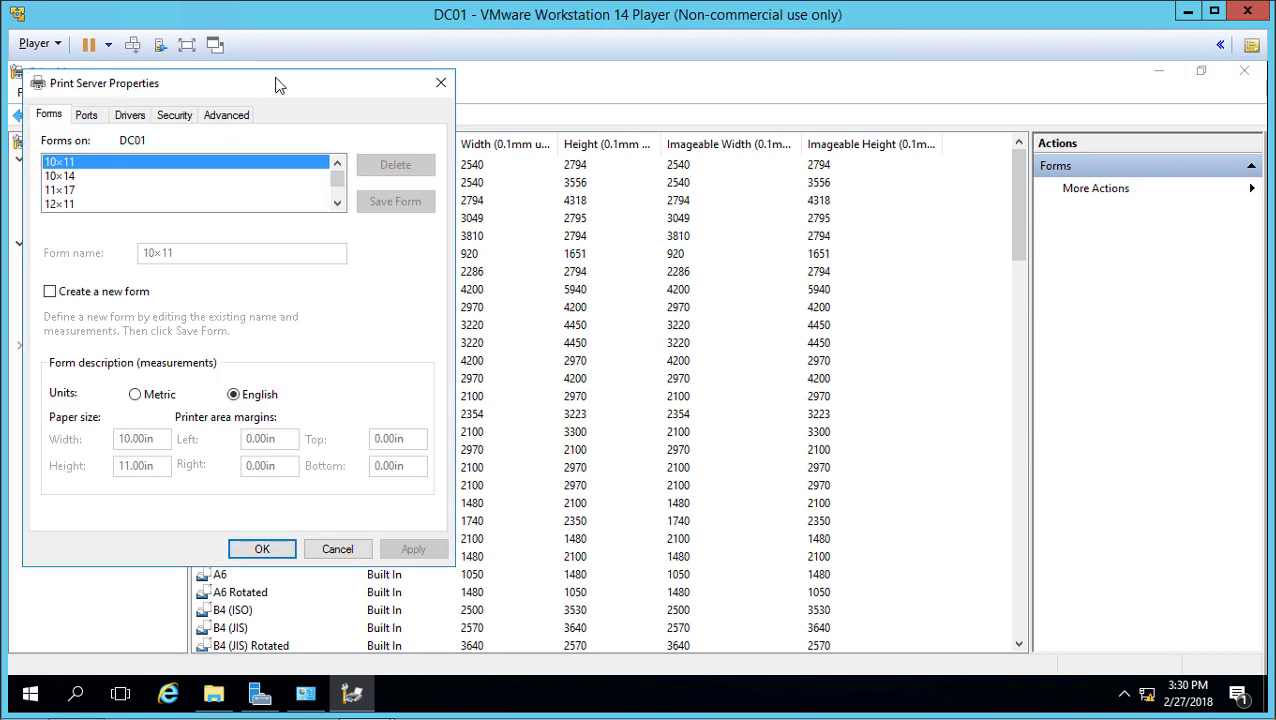
{"action": "left_click_drag", "start_coordinate": [278, 85], "coordinate": [724, 82]}
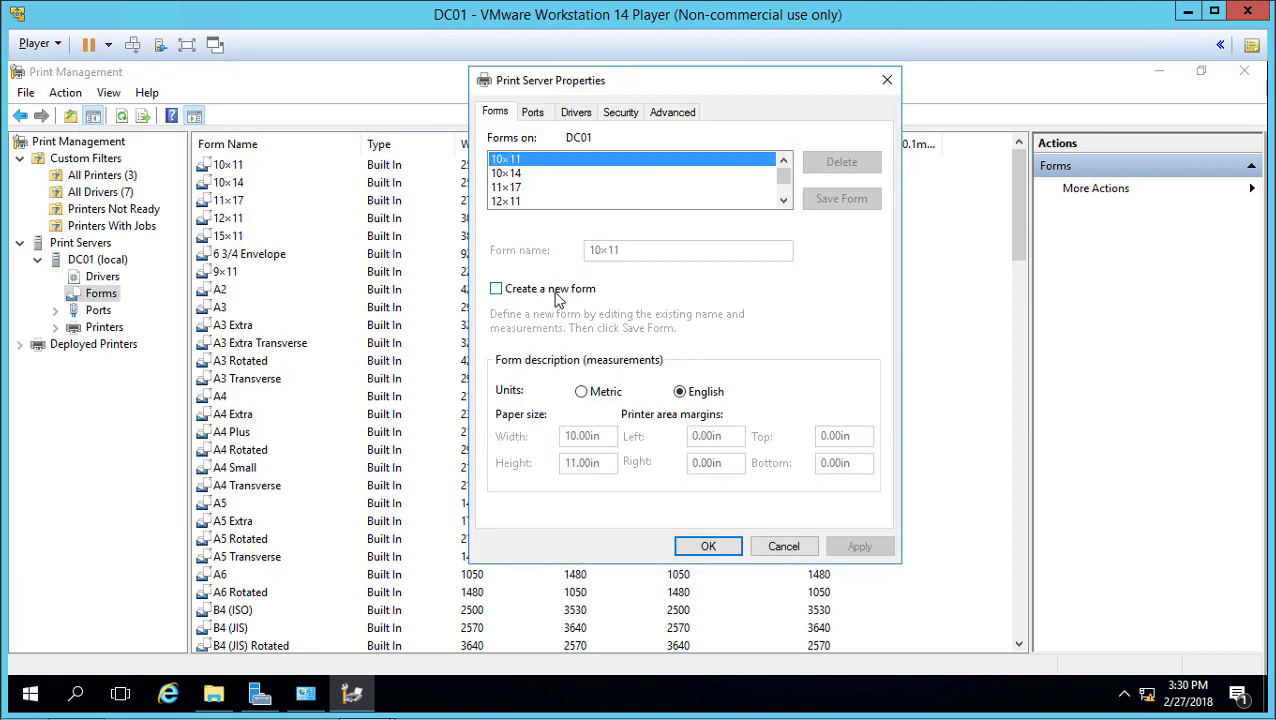
{"action": "left_click", "coordinate": [557, 292]}
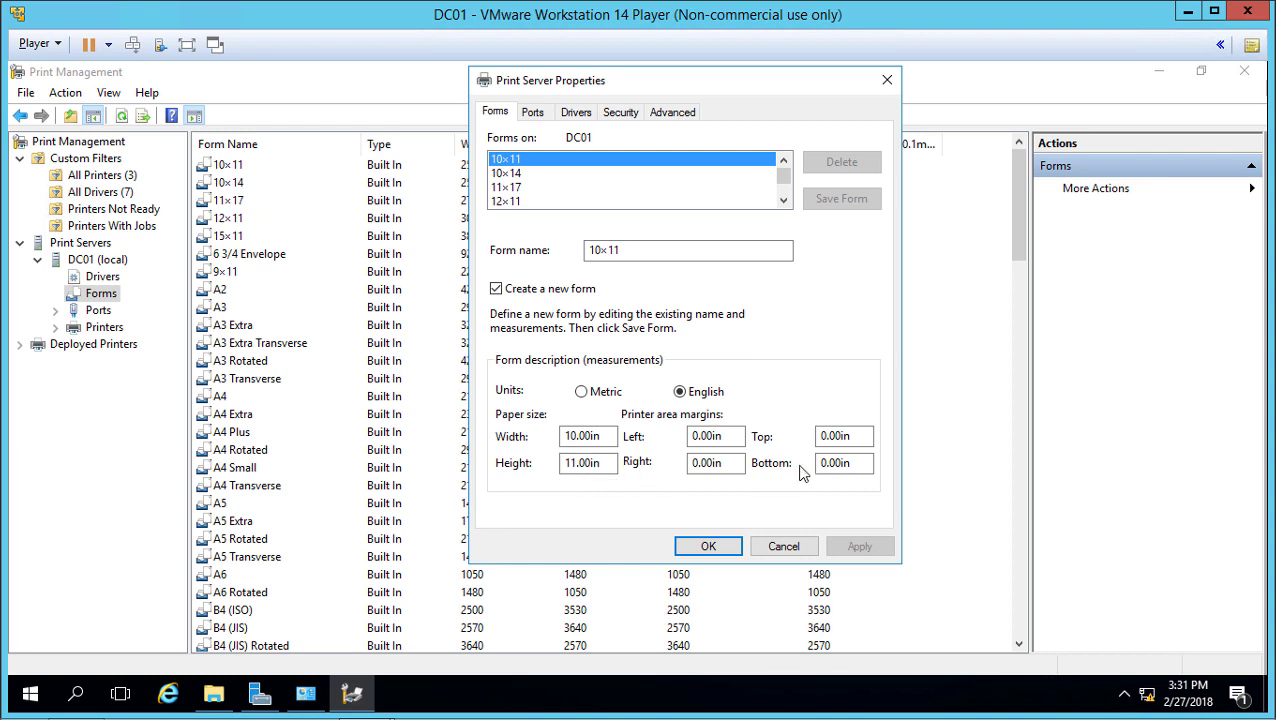
{"action": "left_click", "coordinate": [786, 550]}
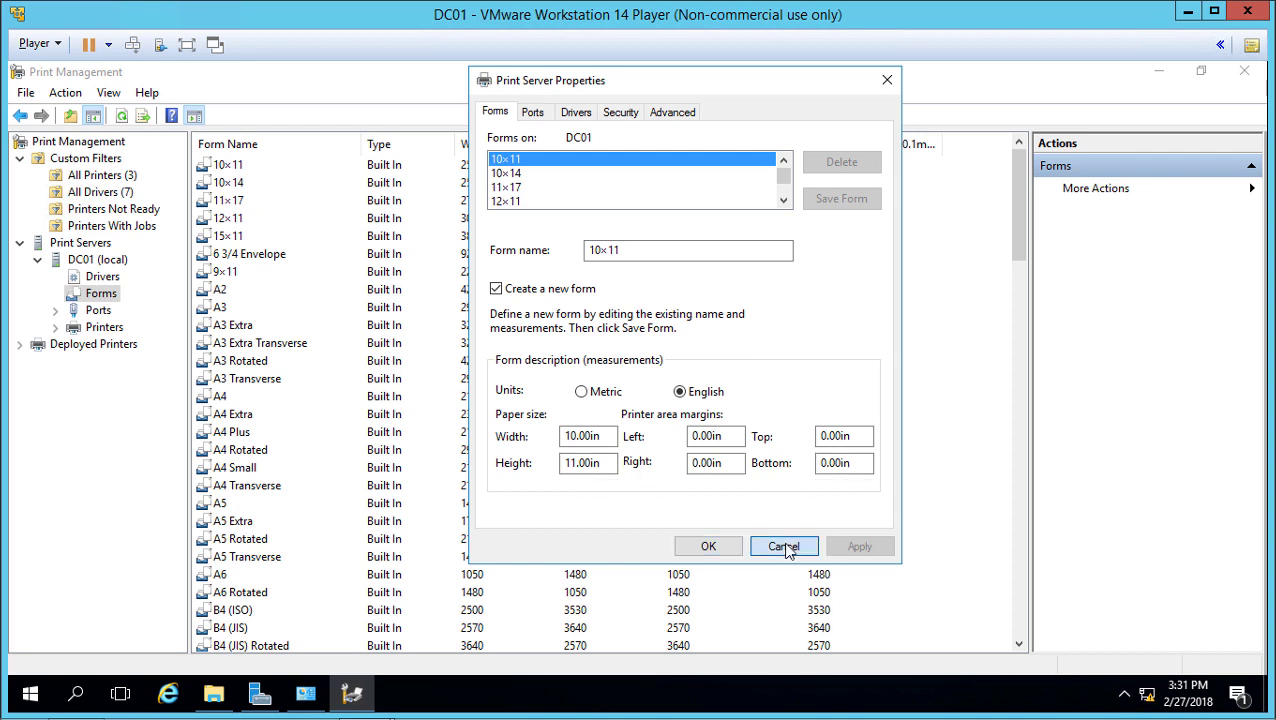
{"action": "left_click", "coordinate": [97, 311]}
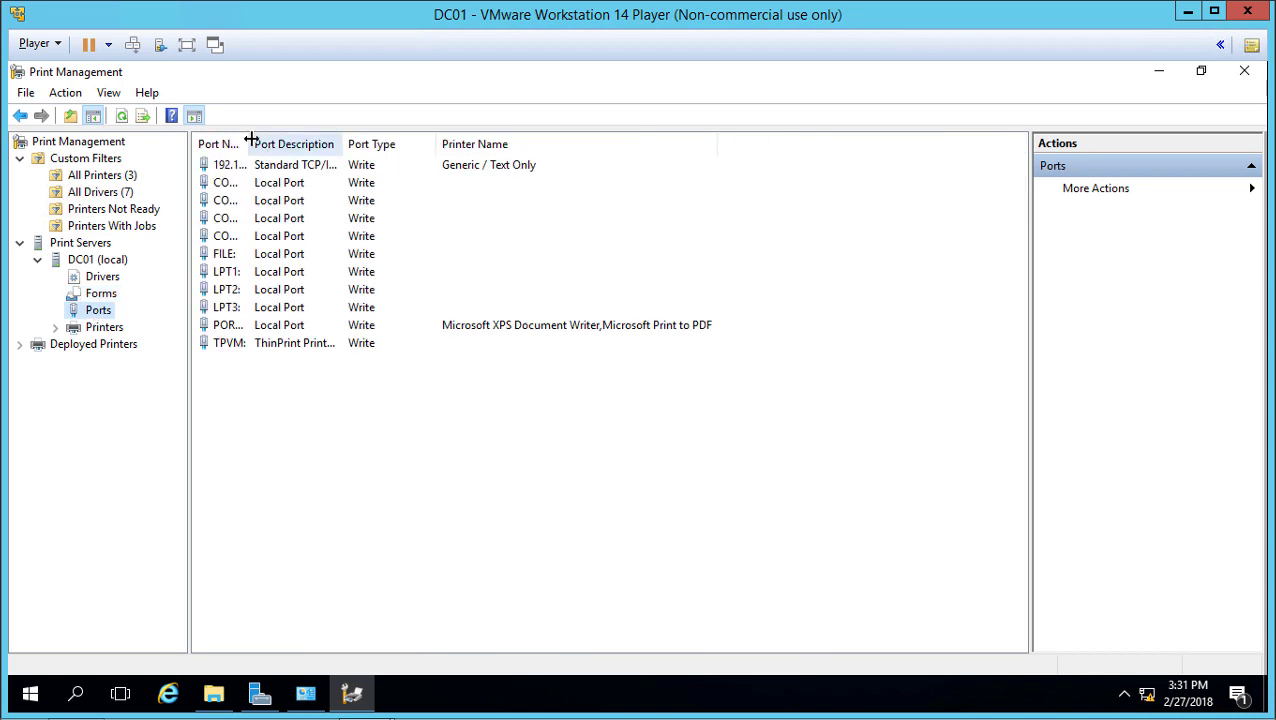
Widen the Port Name column and bring up the context menu for port 192.168.20.222.
{"action": "left_click_drag", "start_coordinate": [251, 140], "coordinate": [353, 144]}
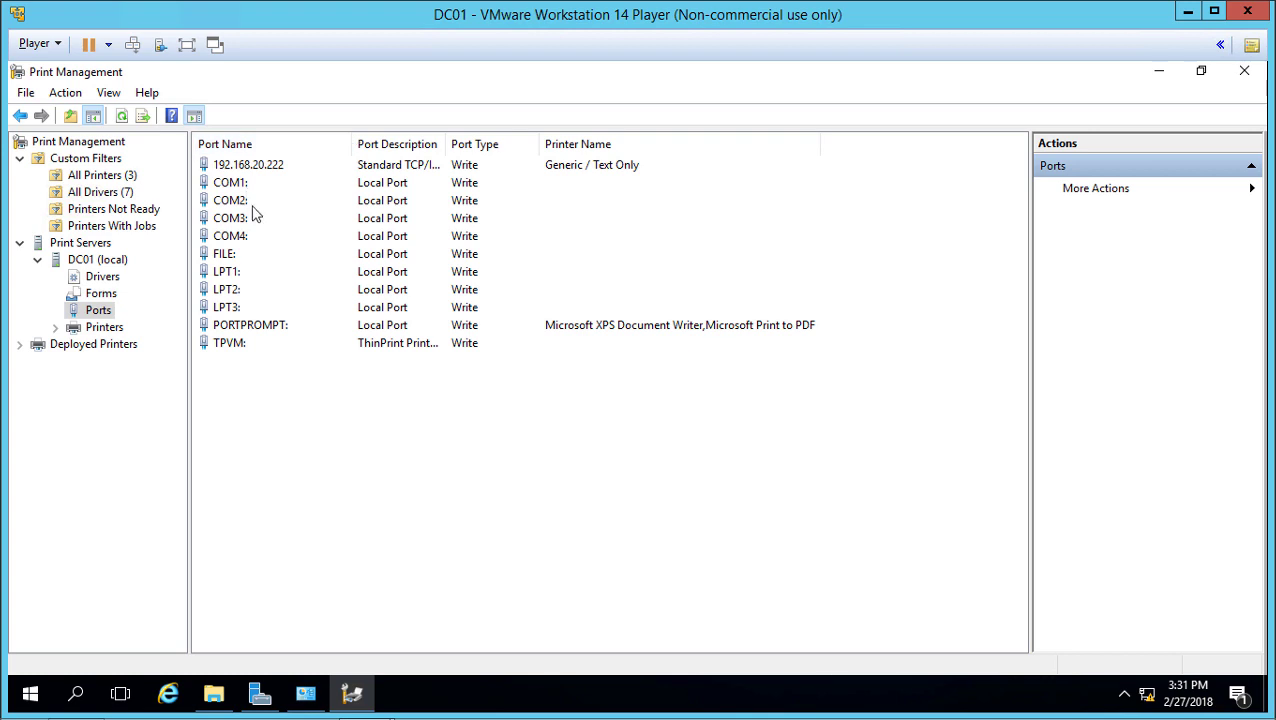
{"action": "left_click", "coordinate": [262, 164]}
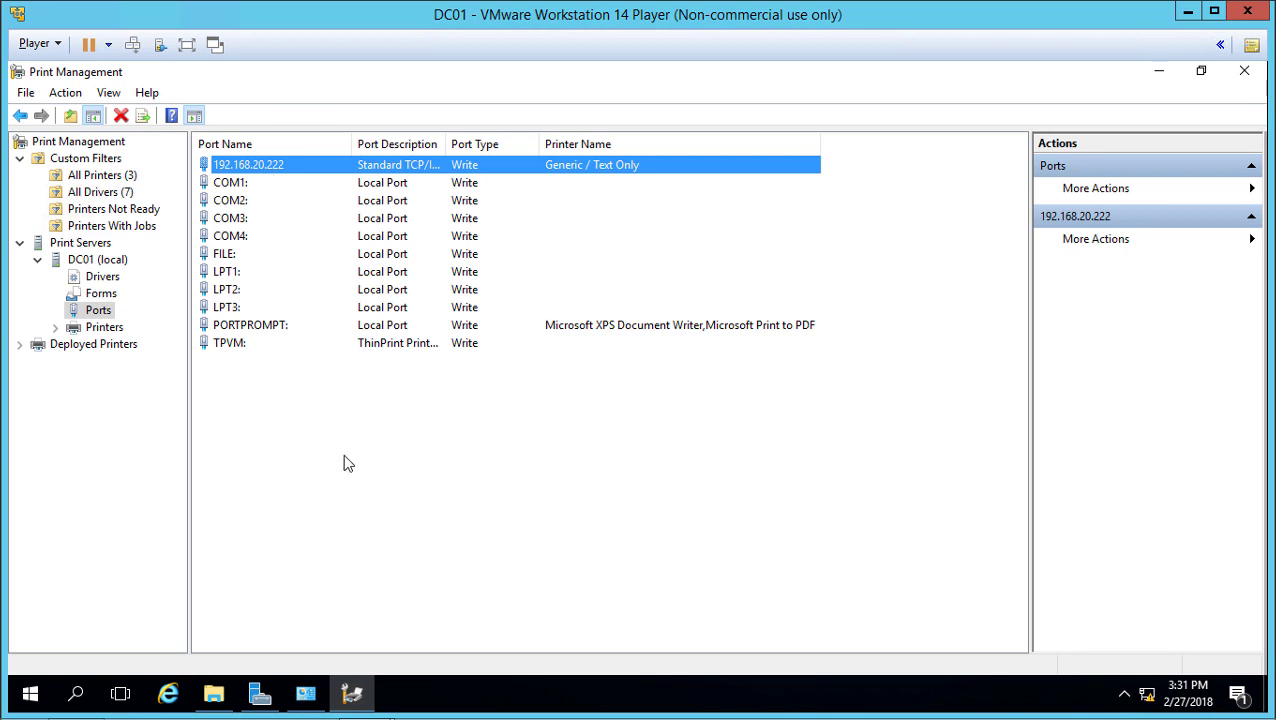
{"action": "left_click", "coordinate": [304, 366]}
{"action": "right_click", "coordinate": [285, 172]}
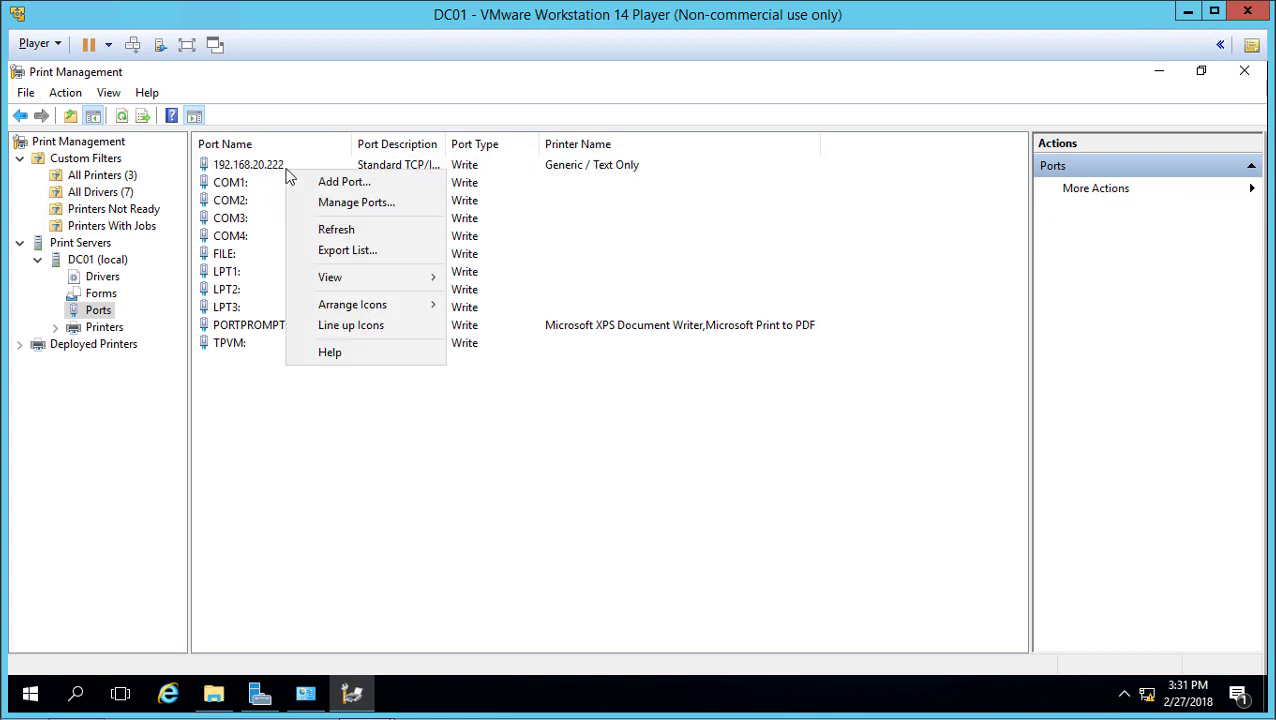
{"action": "left_click", "coordinate": [281, 166]}
{"action": "right_click", "coordinate": [281, 164]}
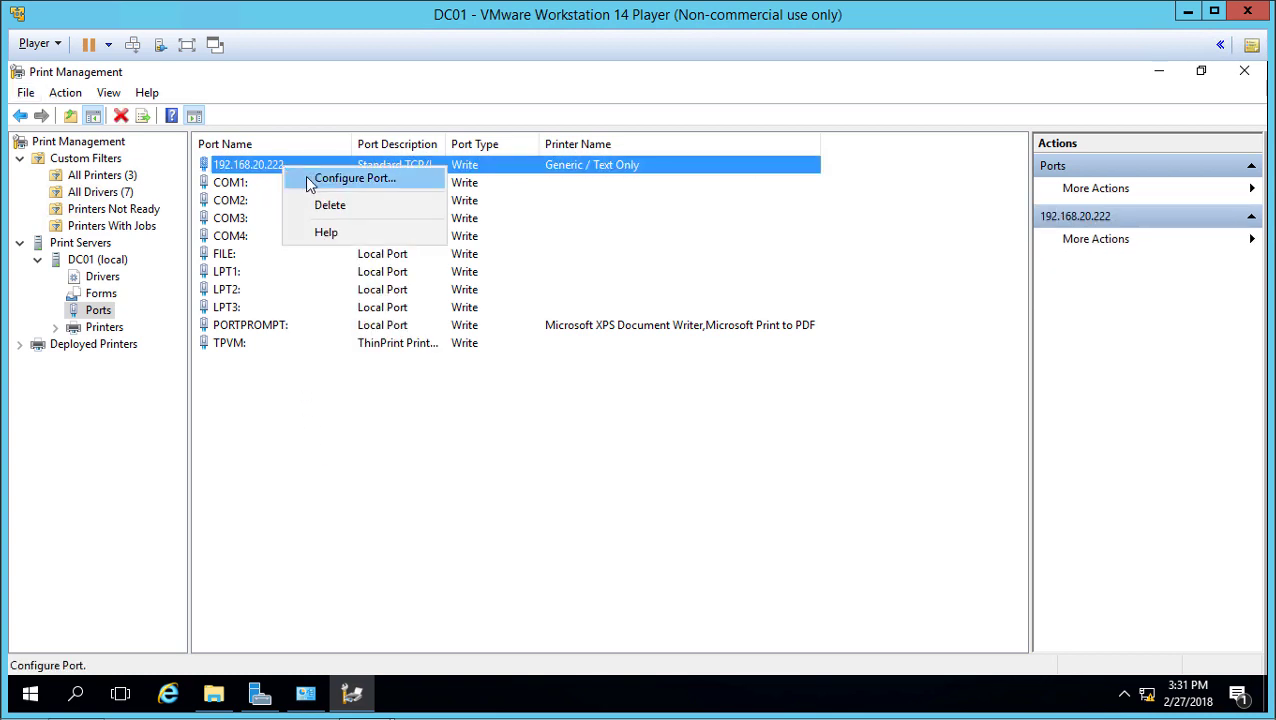
{"action": "left_click", "coordinate": [310, 181]}
{"action": "left_click_drag", "start_coordinate": [320, 87], "coordinate": [684, 93]}
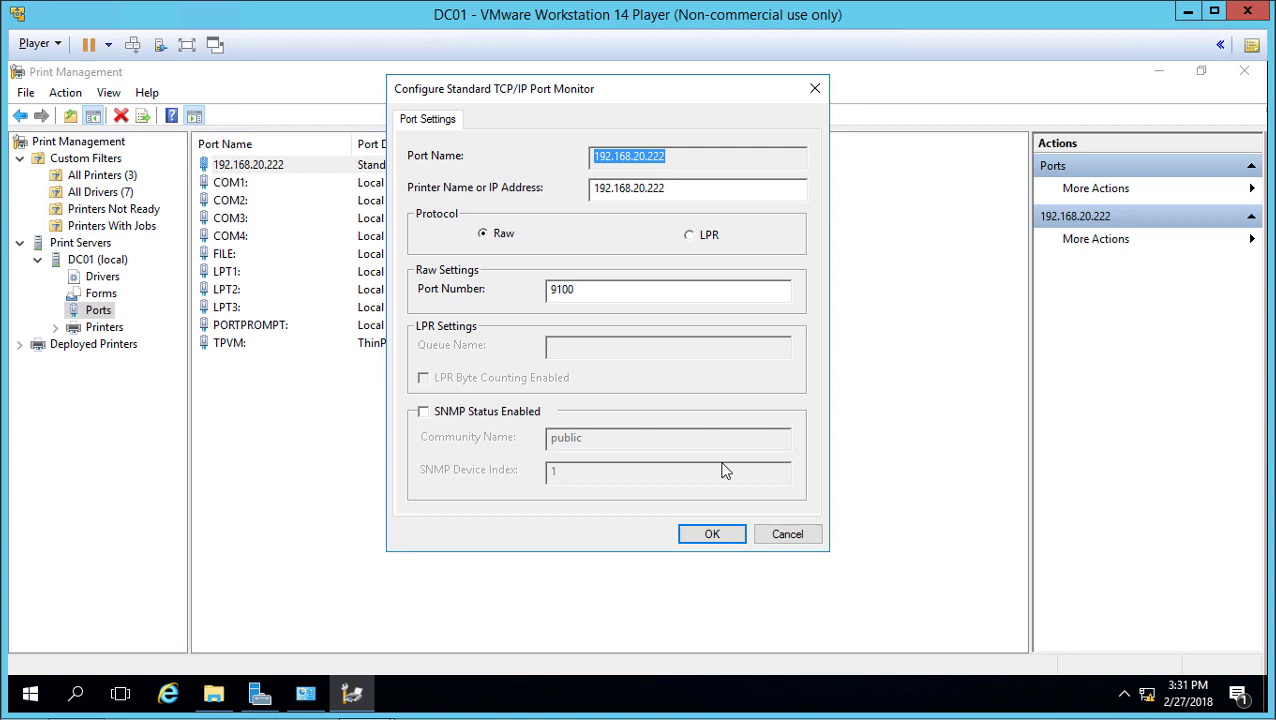
{"action": "left_click", "coordinate": [787, 535]}
{"action": "right_click", "coordinate": [556, 430]}
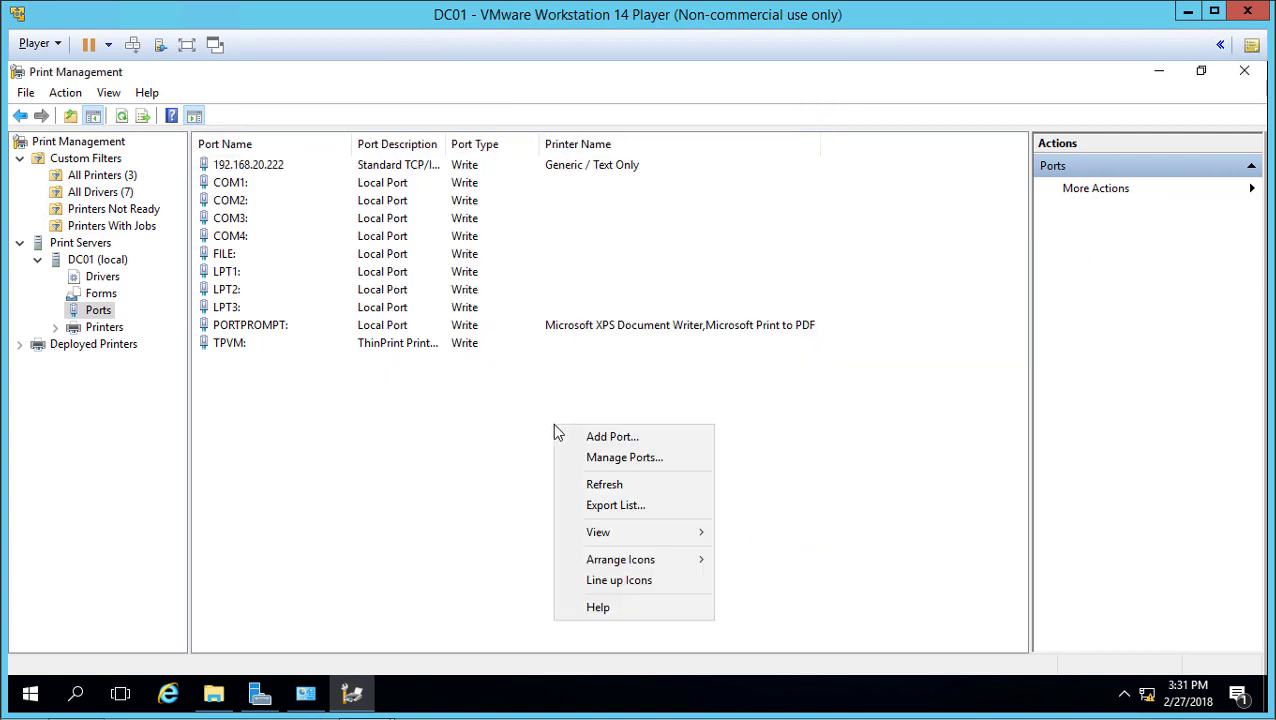
{"action": "left_click", "coordinate": [584, 444]}
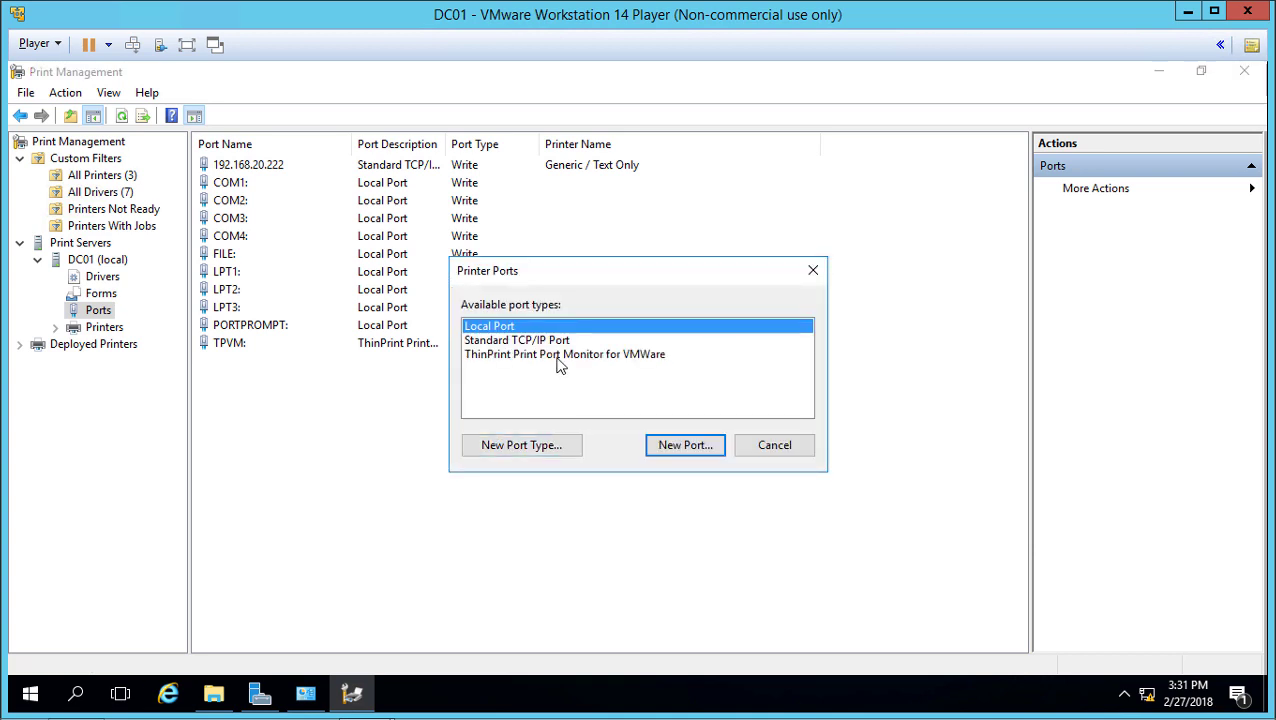
{"action": "left_click", "coordinate": [775, 446]}
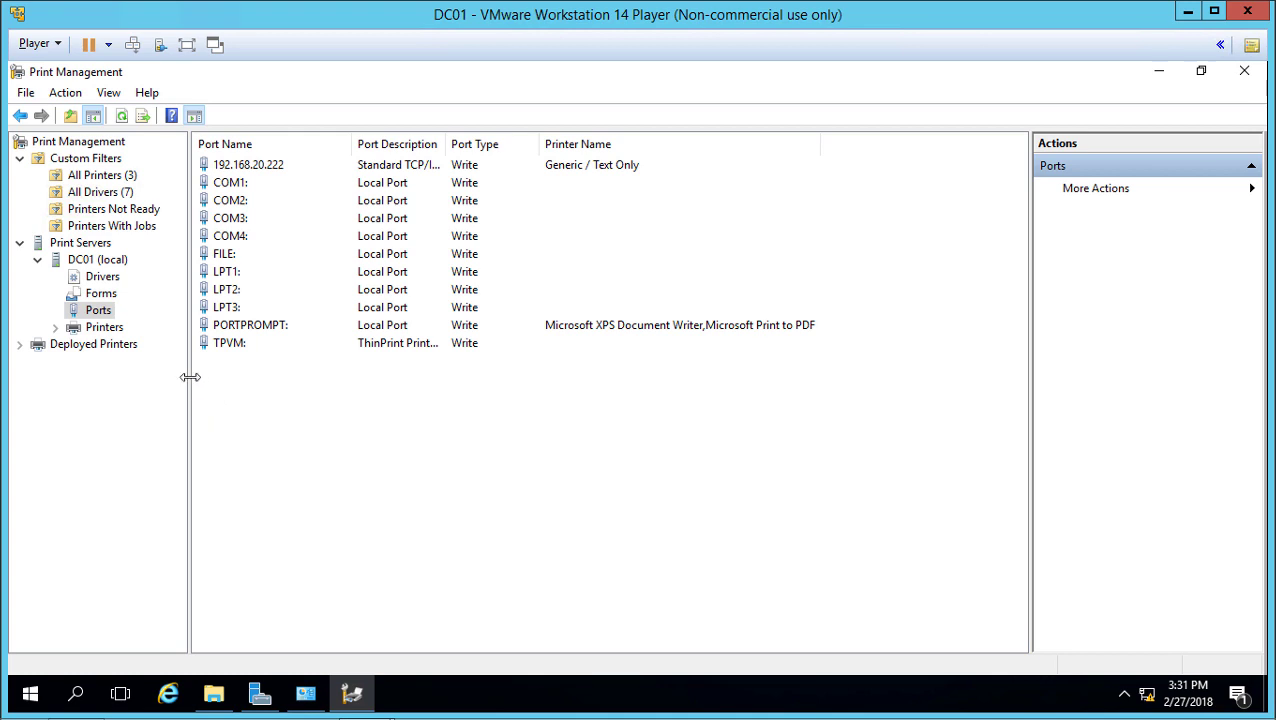
View DC01's printers, select Generic / Text Only, then check the empty Deployed Printers node.
{"action": "left_click", "coordinate": [102, 330]}
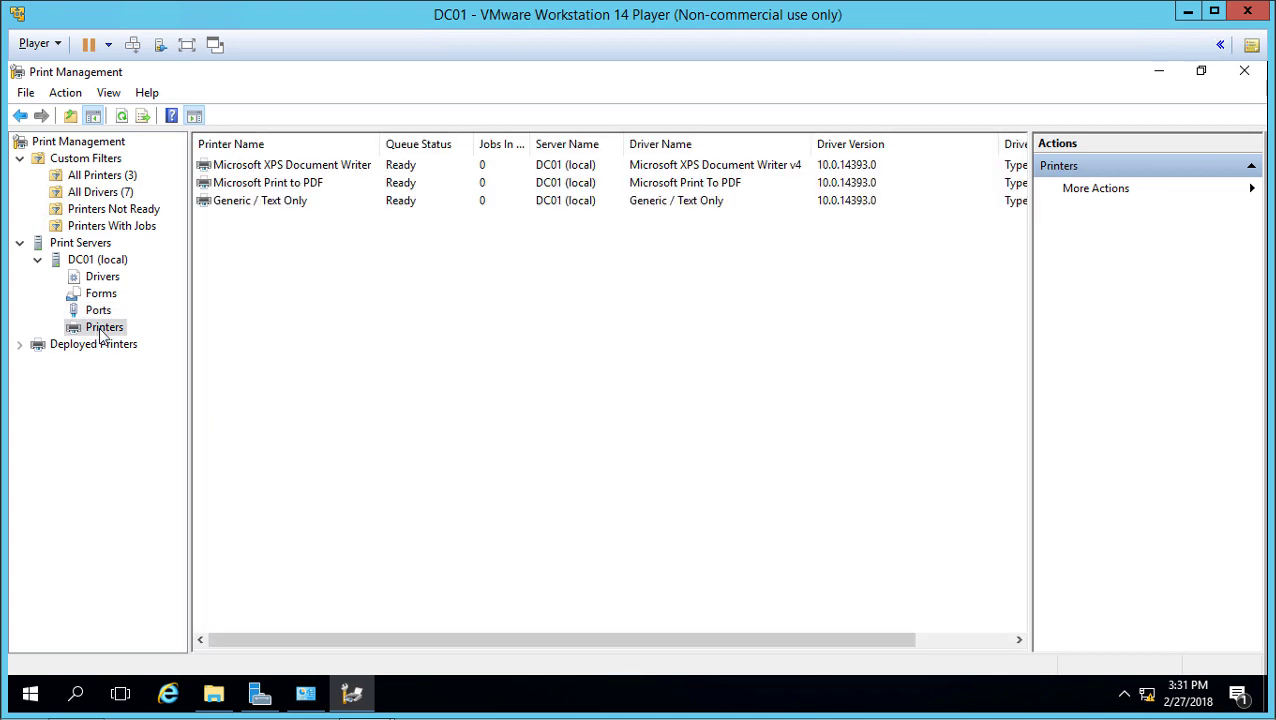
{"action": "left_click", "coordinate": [338, 206]}
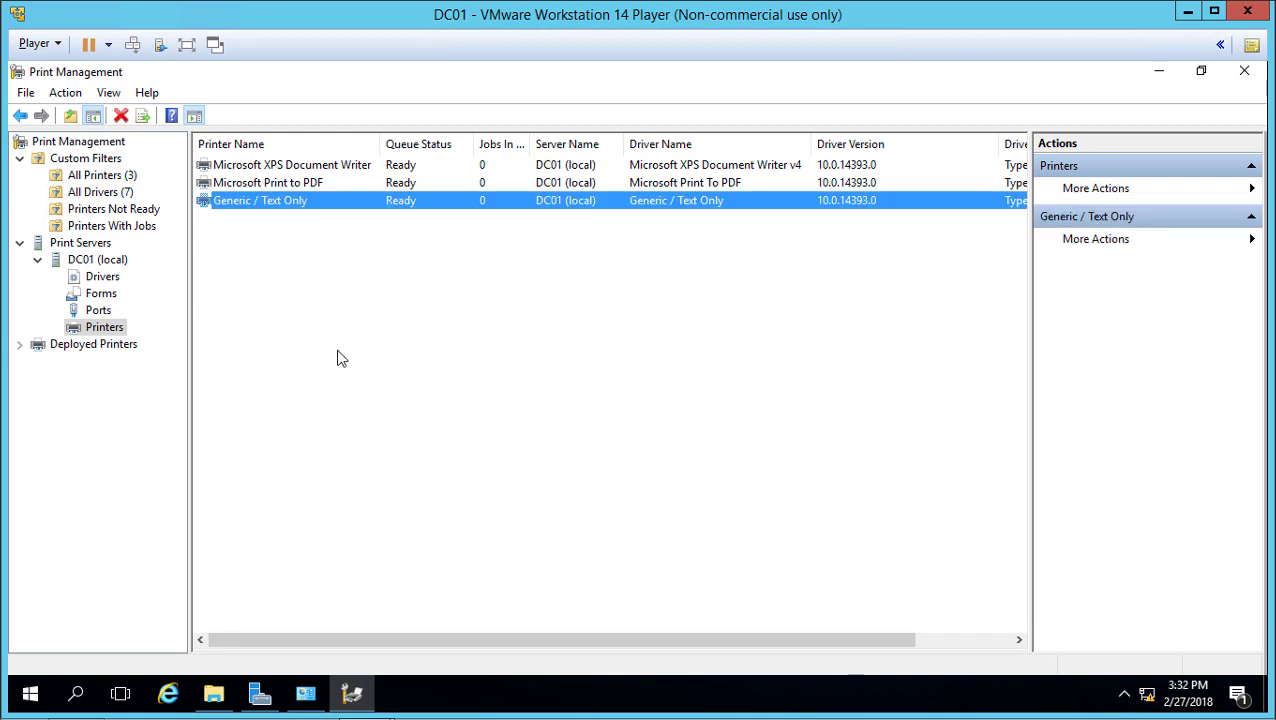
{"action": "left_click", "coordinate": [19, 345]}
{"action": "left_click", "coordinate": [71, 344]}
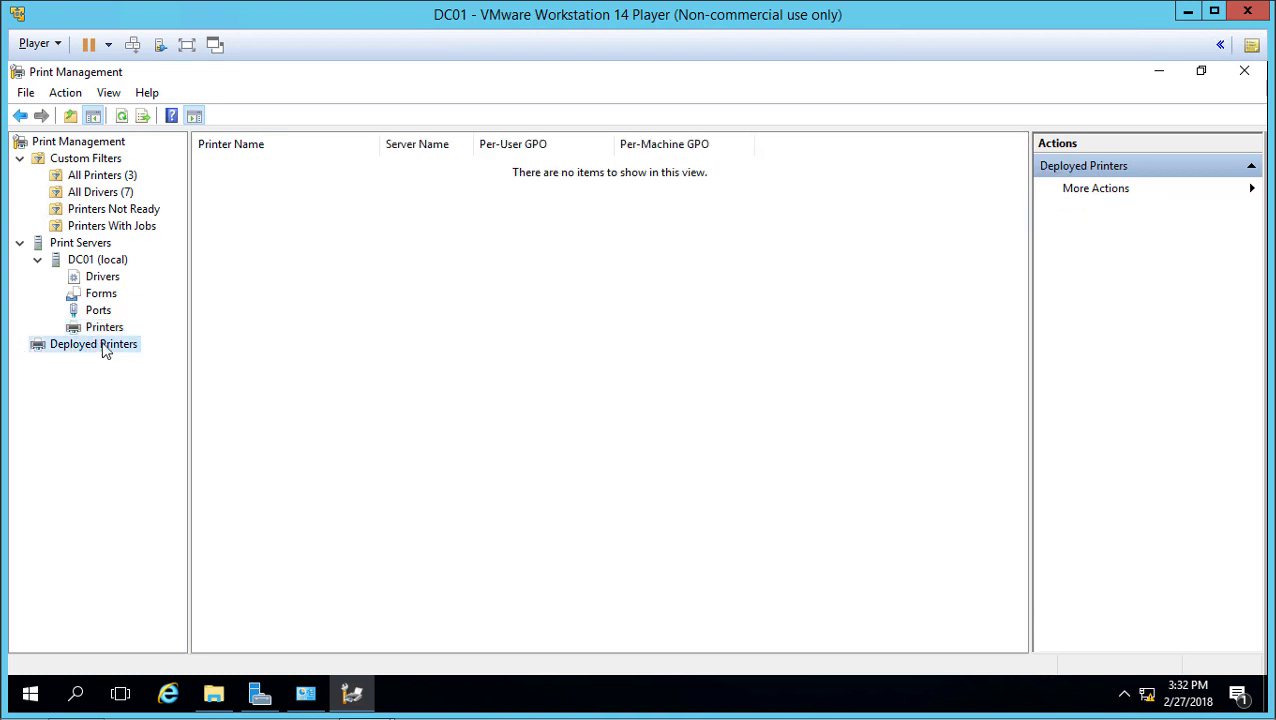
{"action": "right_click", "coordinate": [104, 350]}
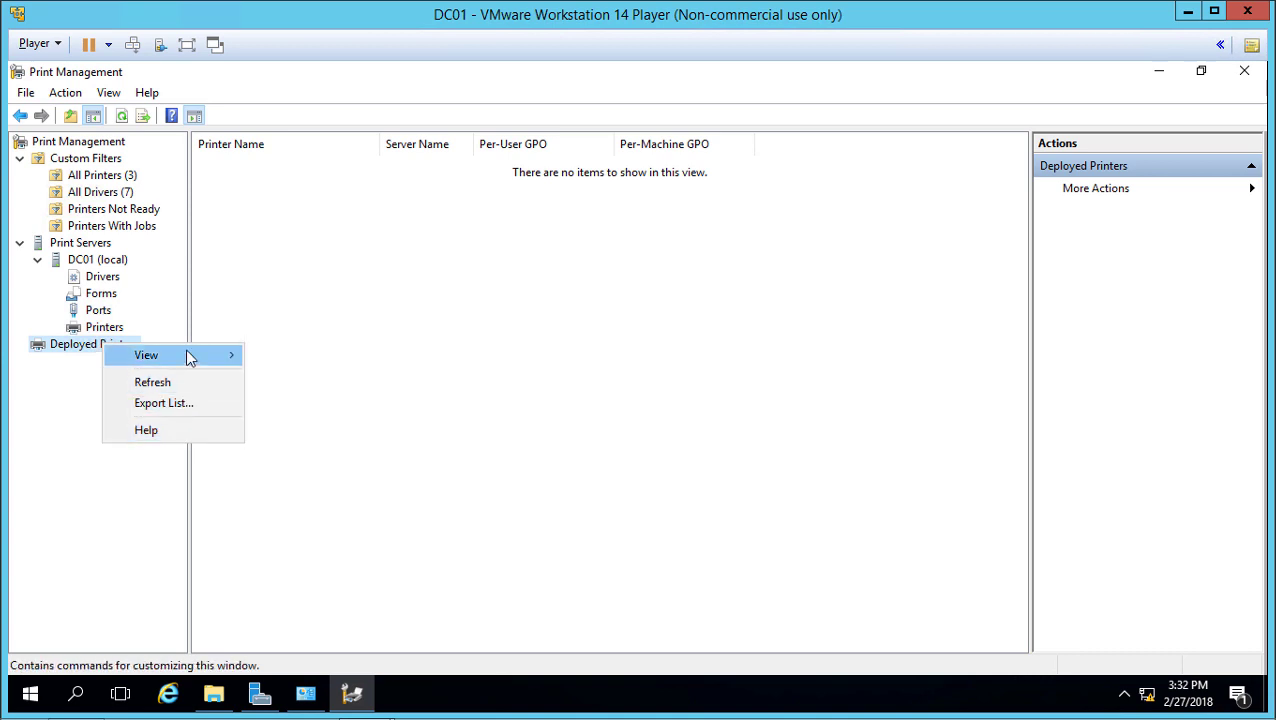
Launch Deploy with Group Policy from the Generic / Text Only printer's context menu.
{"action": "mouse_move", "coordinate": [170, 355]}
{"action": "left_click", "coordinate": [755, 306]}
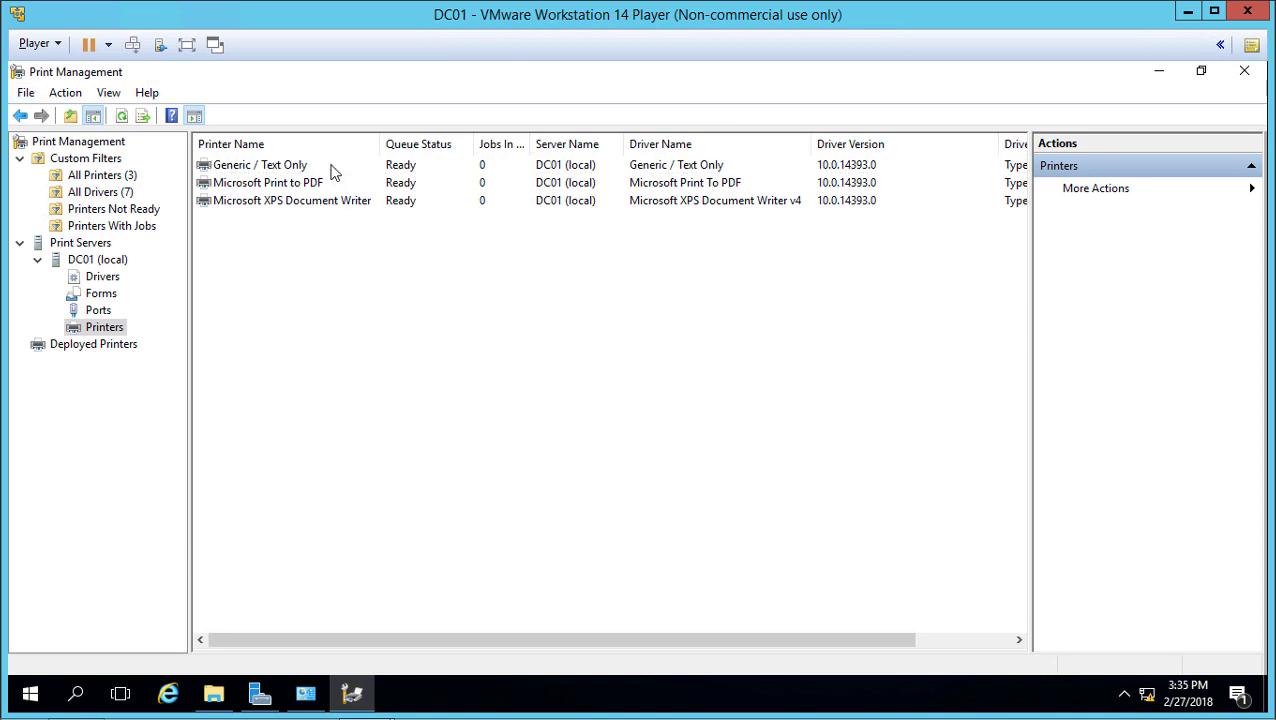
{"action": "left_click", "coordinate": [300, 168]}
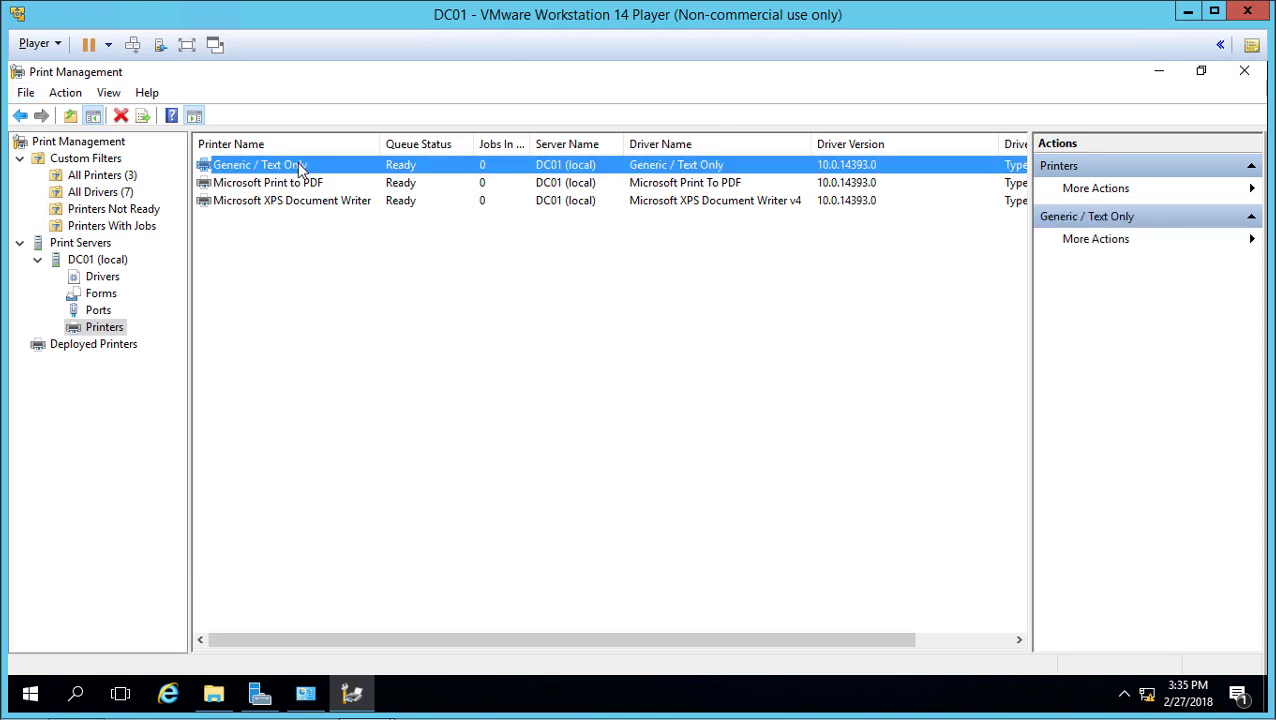
{"action": "right_click", "coordinate": [300, 168]}
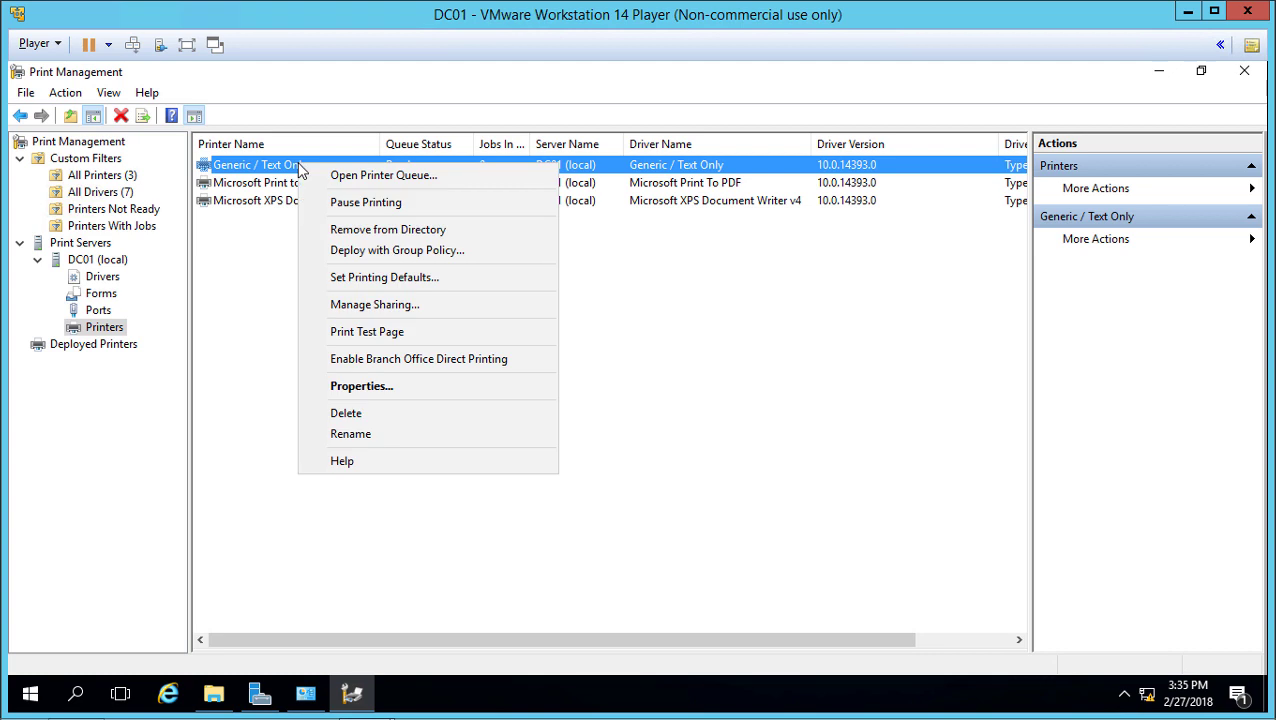
{"action": "left_click", "coordinate": [348, 258]}
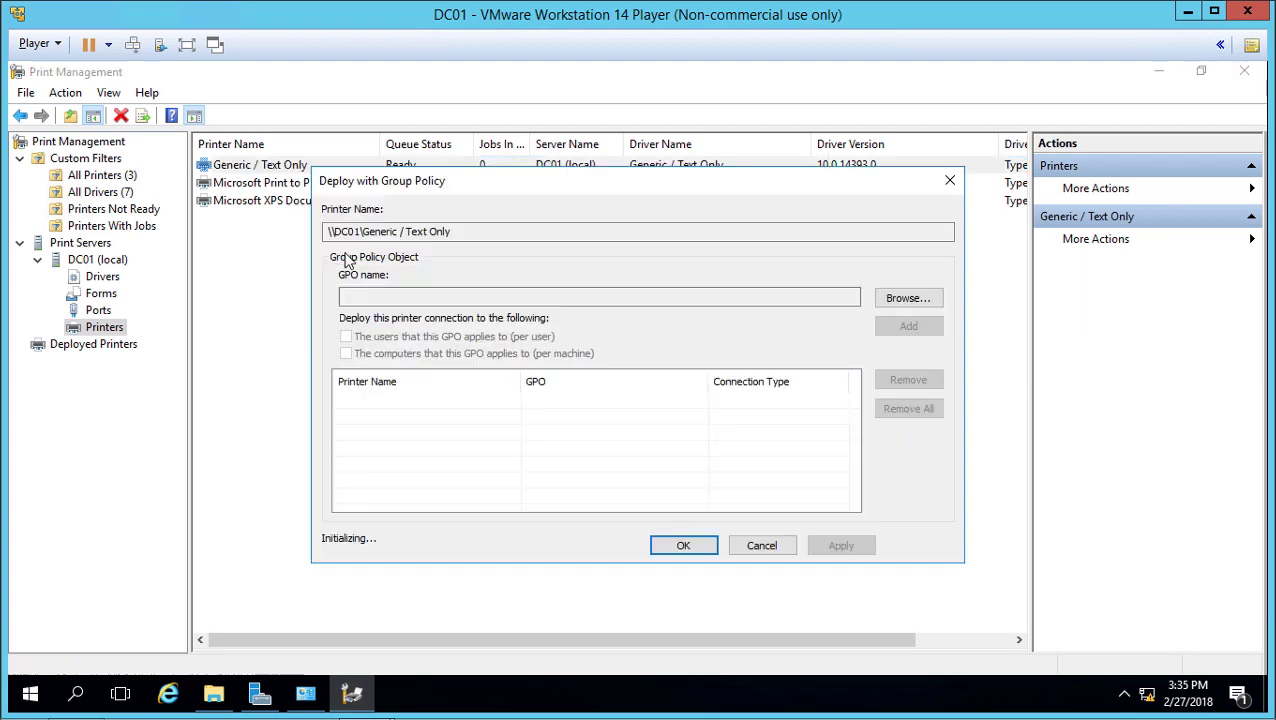
Browse the All GPOs list and pick Default Domain Policy as the deployment GPO.
{"action": "left_click", "coordinate": [906, 302]}
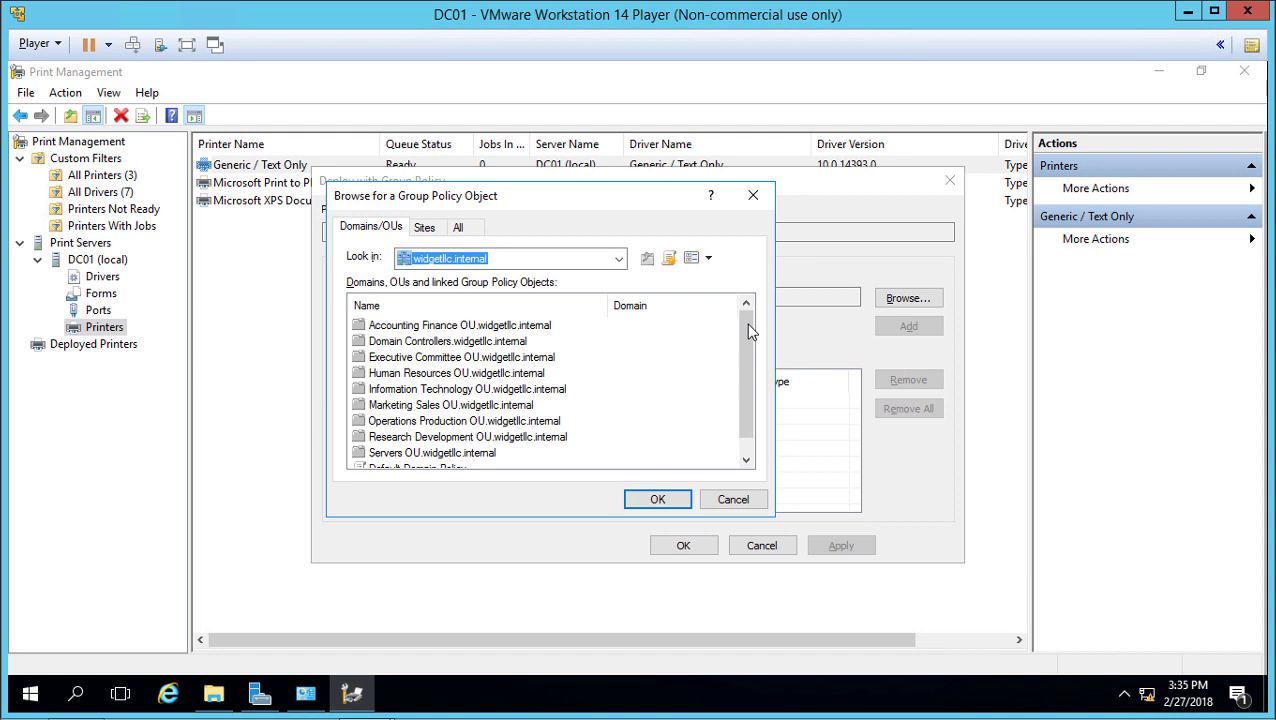
{"action": "scroll", "coordinate": [750, 330], "scroll_direction": "down", "scroll_amount": 1}
{"action": "left_click", "coordinate": [470, 230]}
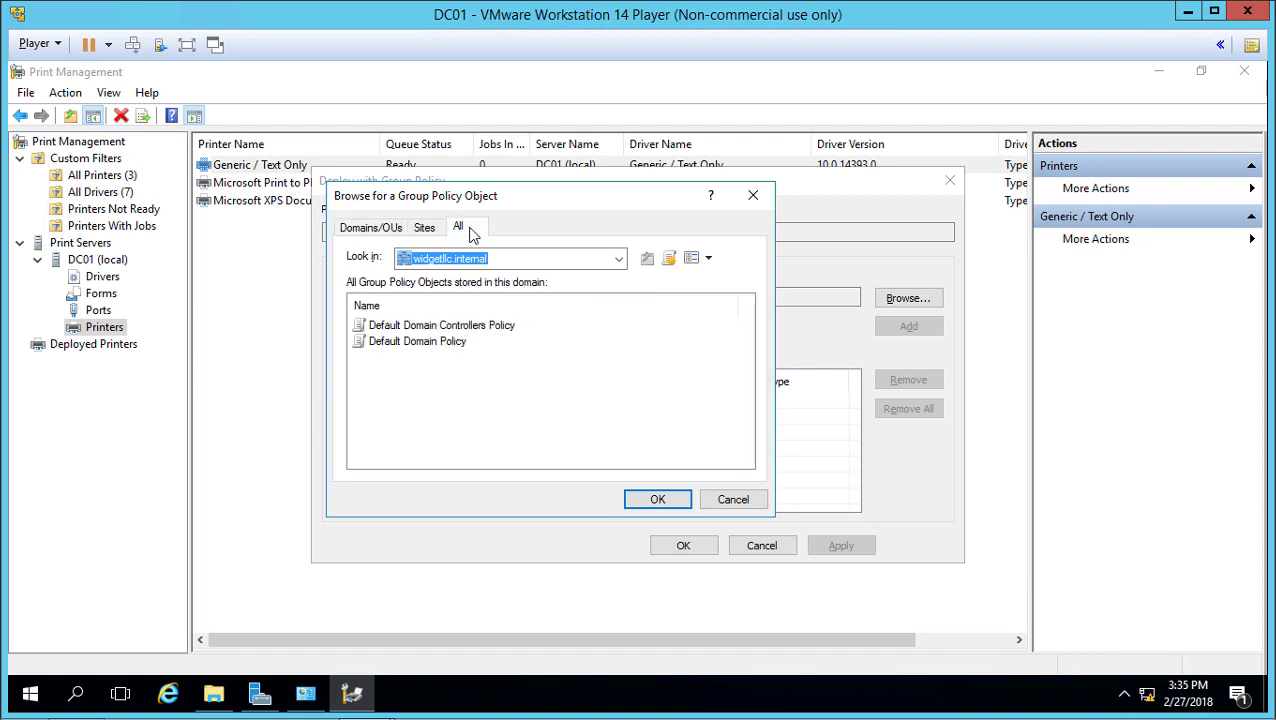
{"action": "left_click", "coordinate": [412, 343]}
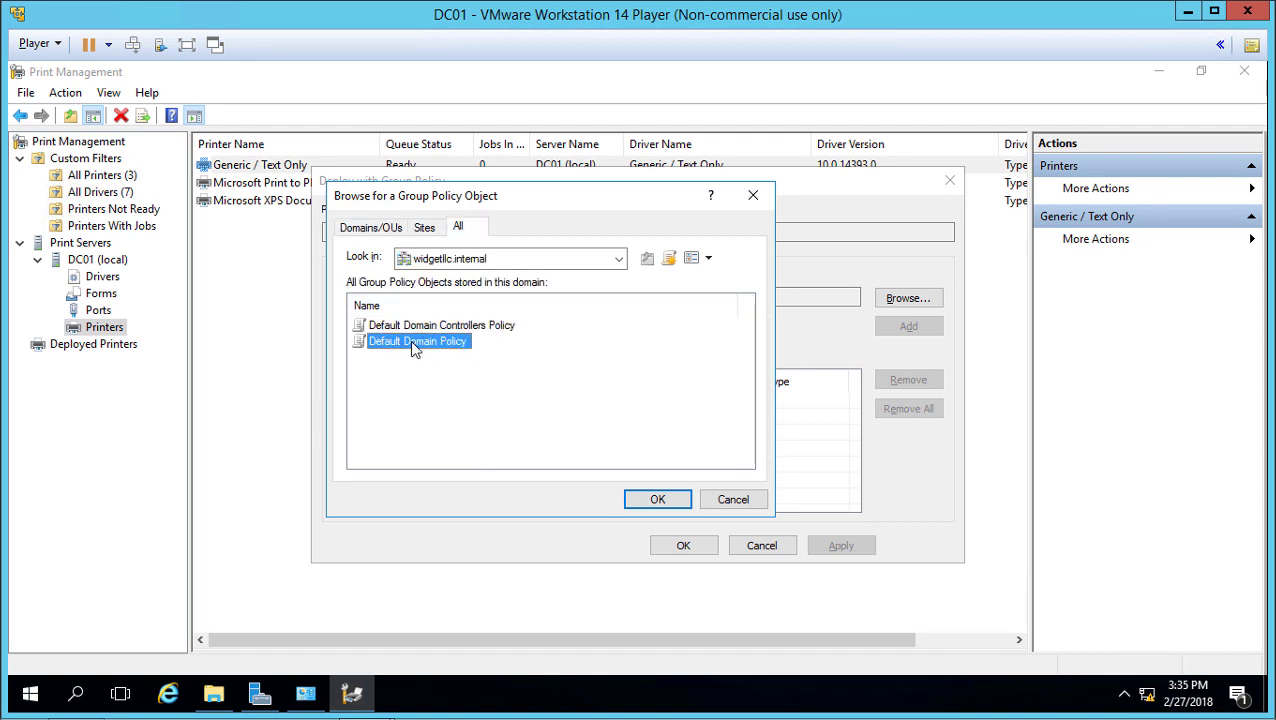
{"action": "left_click", "coordinate": [648, 501]}
Deploy Generic / Text Only per user only to Default Domain Policy, apply, and confirm success.
{"action": "left_click", "coordinate": [350, 338]}
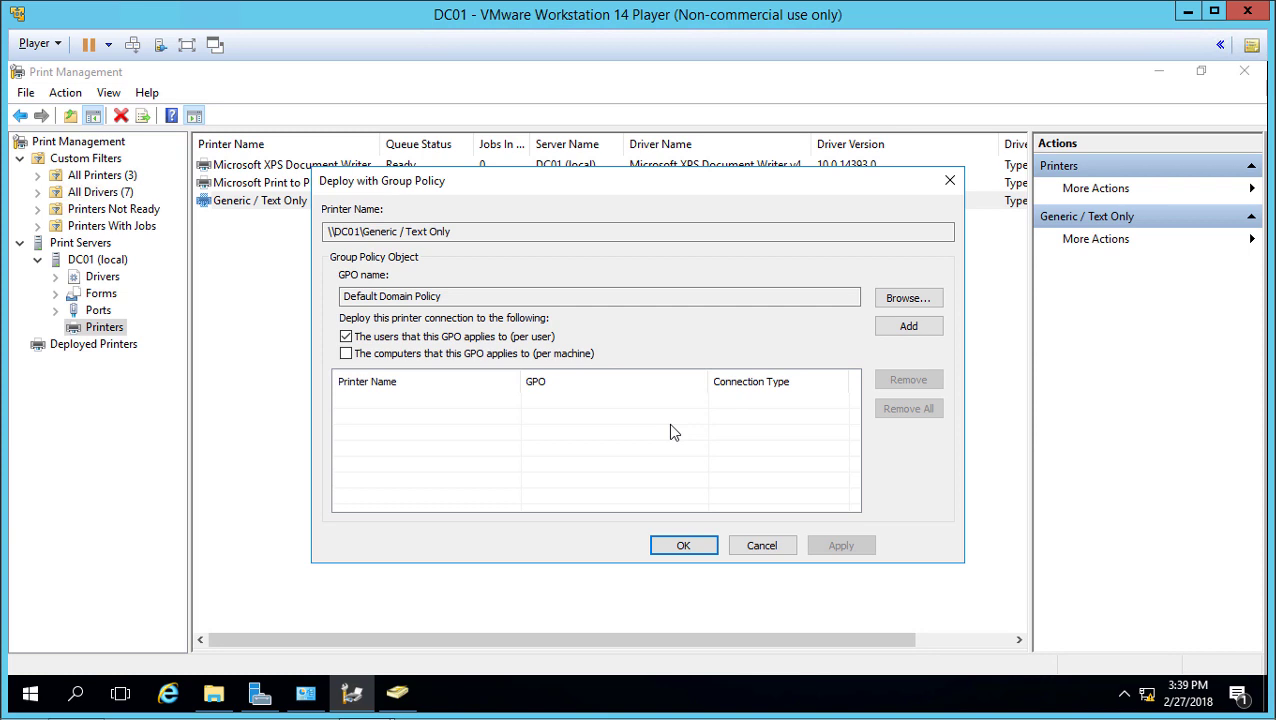
{"action": "left_click", "coordinate": [346, 355]}
{"action": "left_click", "coordinate": [346, 355]}
{"action": "left_click", "coordinate": [903, 329]}
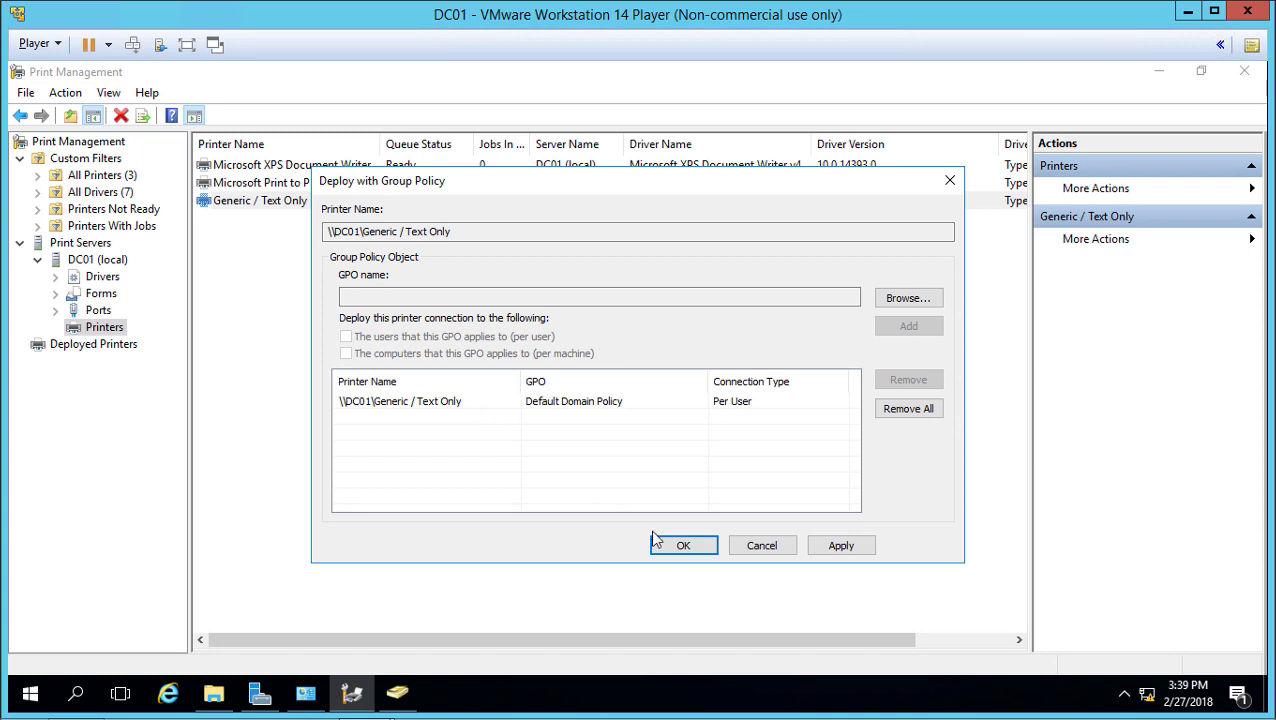
{"action": "left_click", "coordinate": [832, 548]}
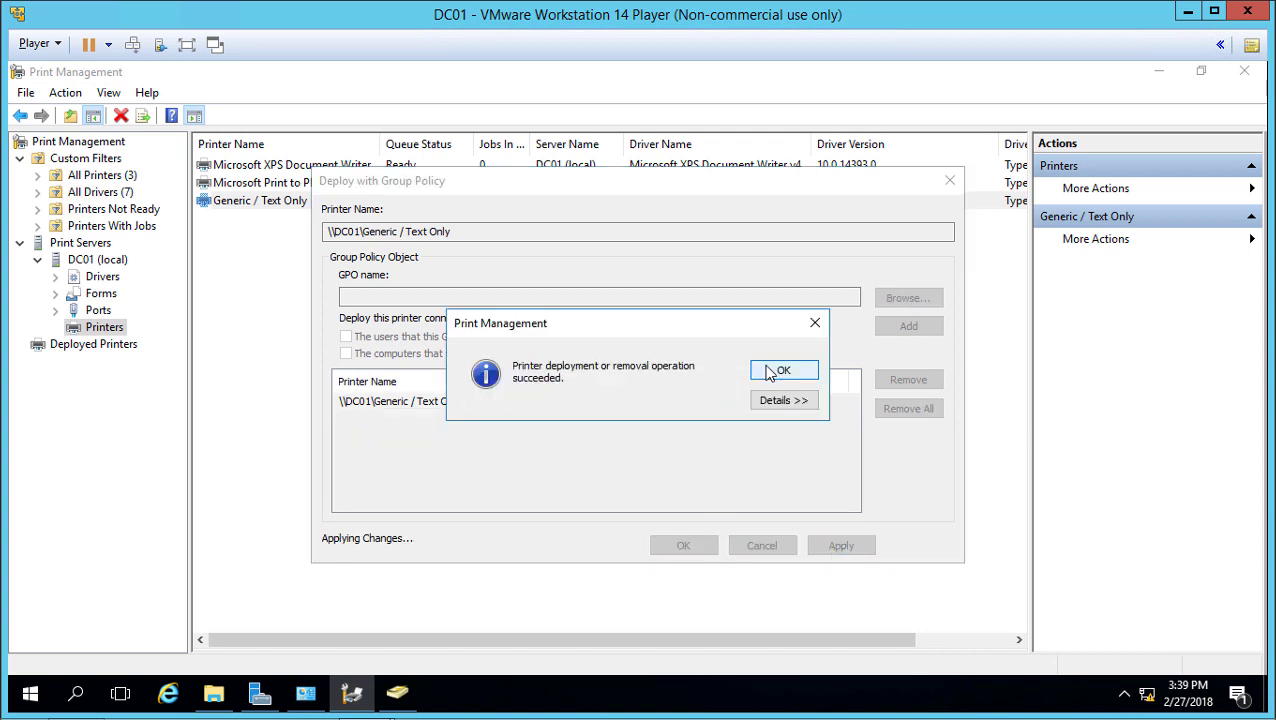
{"action": "left_click", "coordinate": [765, 373]}
{"action": "left_click", "coordinate": [690, 550]}
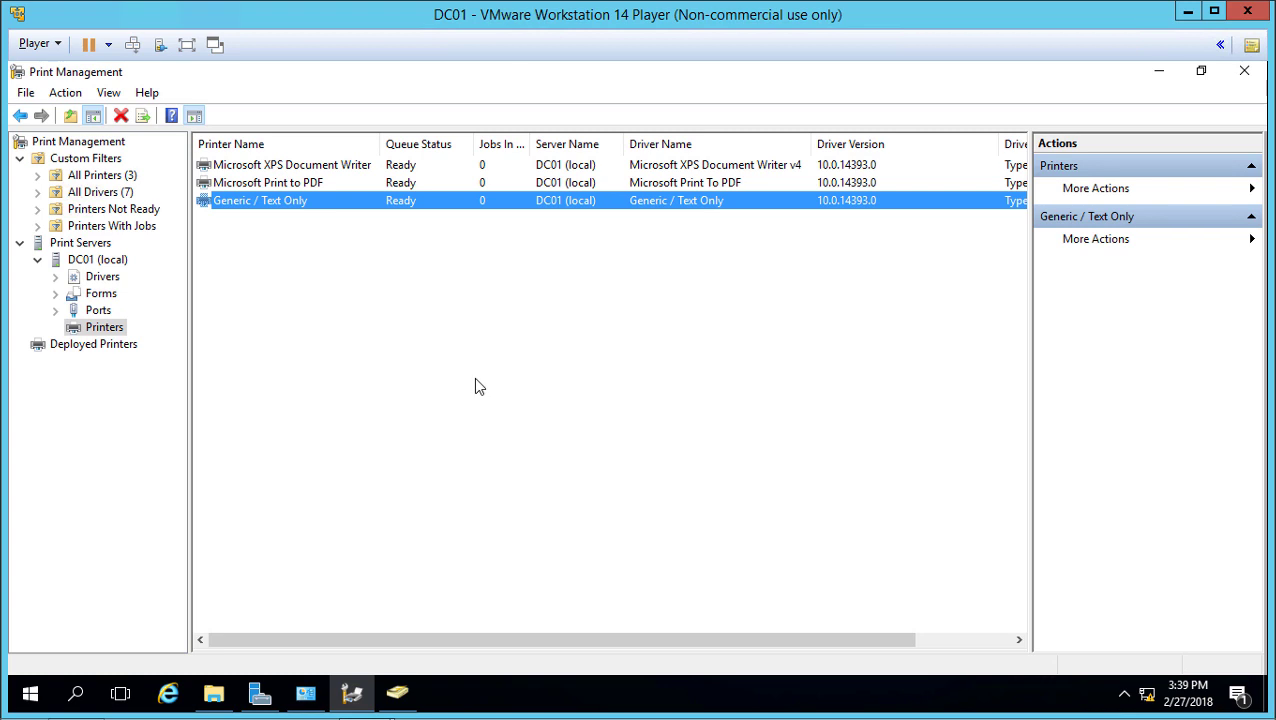
Open Deployed Printers and check the Generic / Text Only entry under Default Domain Policy.
{"action": "left_click", "coordinate": [112, 346]}
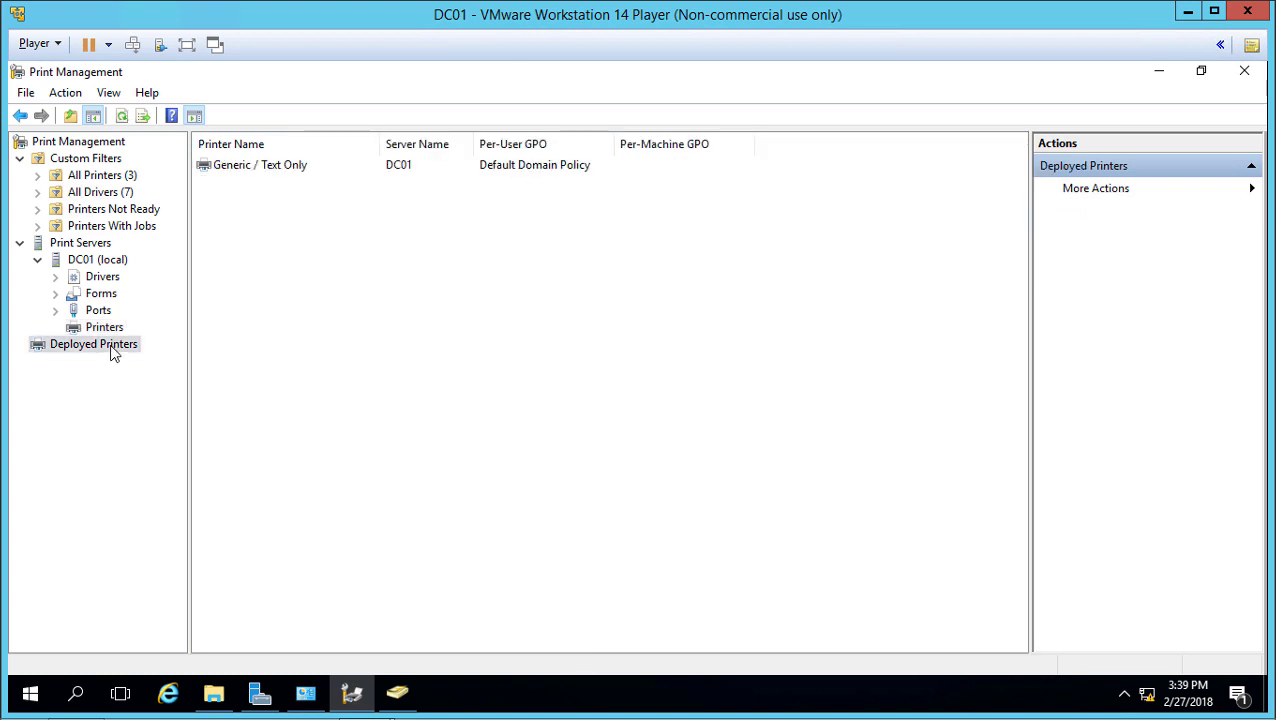
{"action": "left_click", "coordinate": [306, 165]}
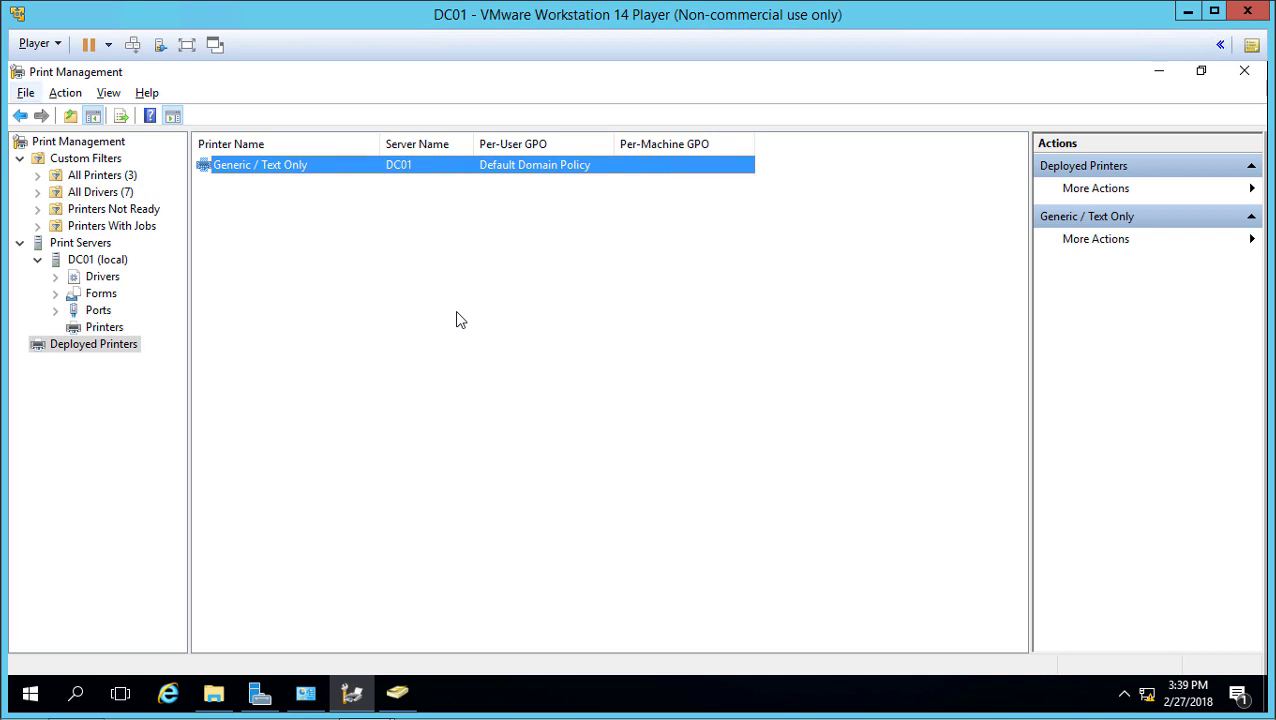
{"action": "left_click", "coordinate": [447, 322]}
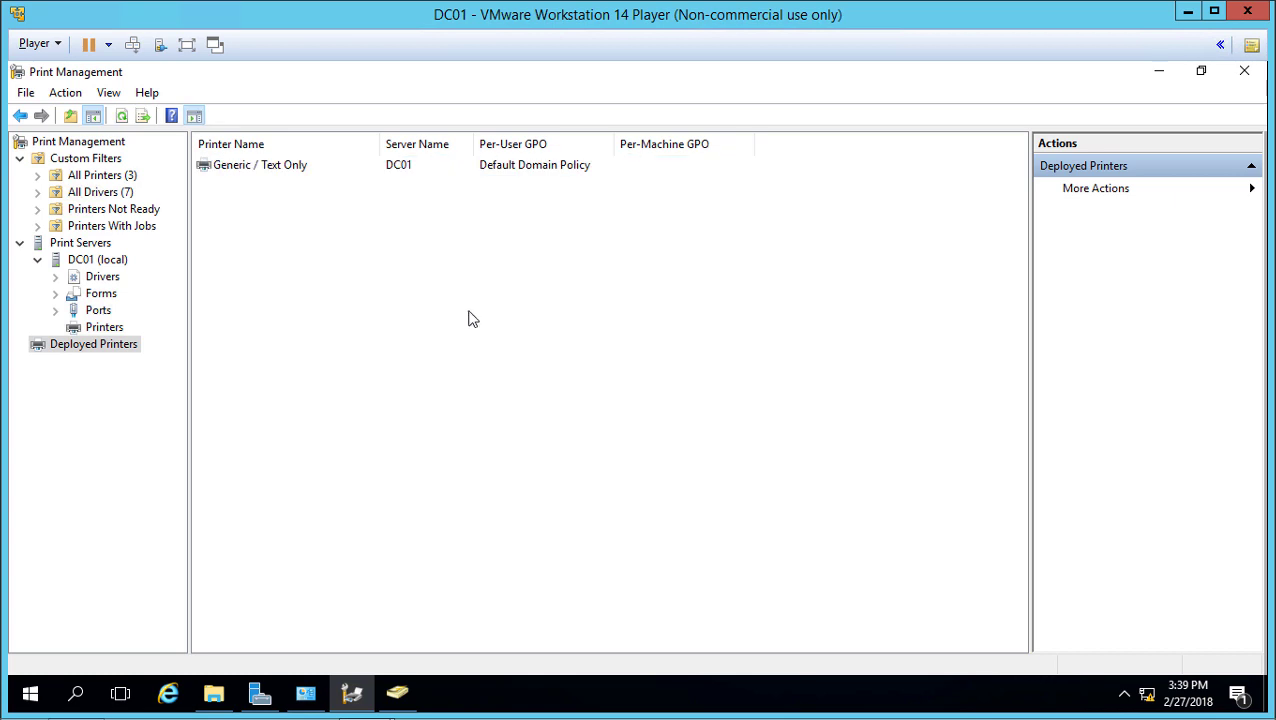